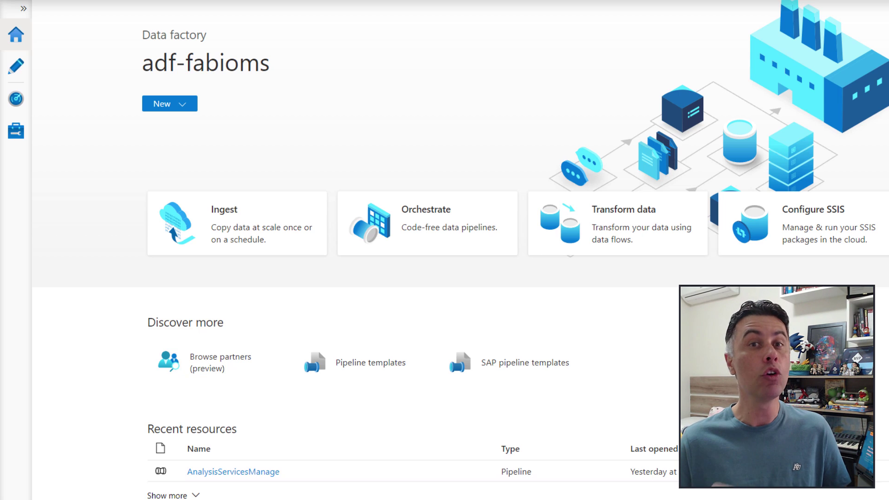
- Create a new pipeline in the data factory and name it AnalysisServicesRefreshs
left_click(184, 102)
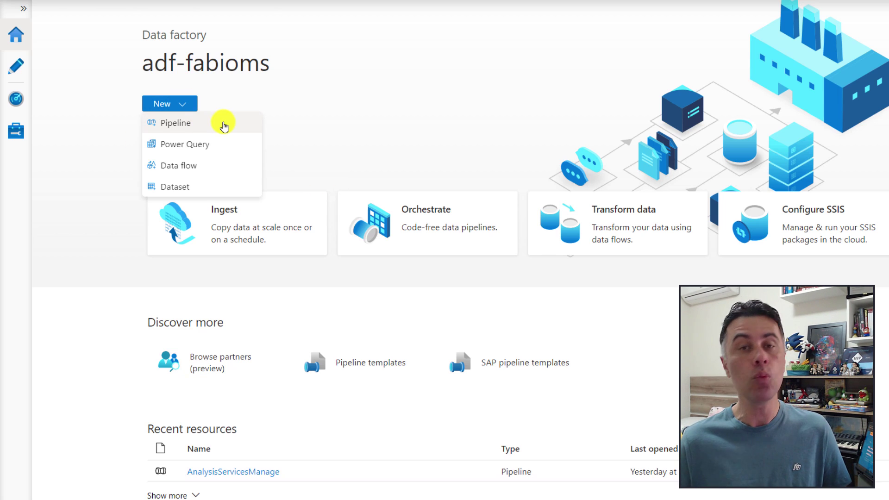
left_click(224, 127)
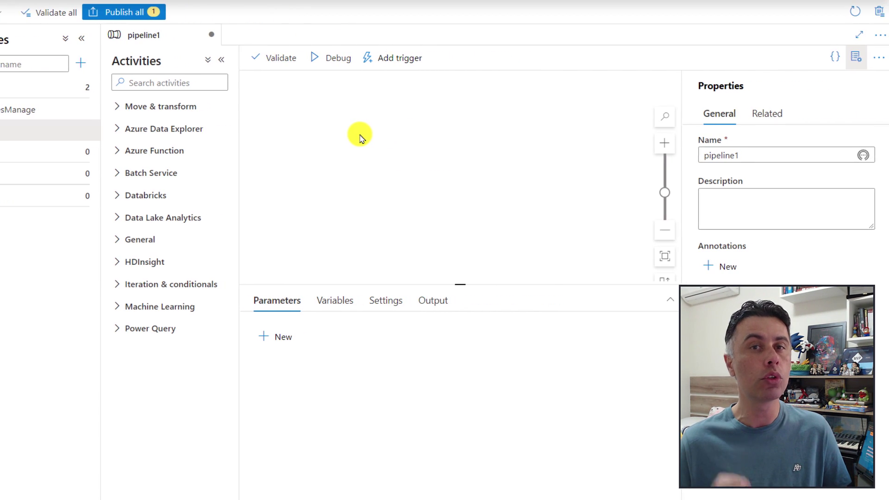
double_click(766, 157)
type("AnalysisServicesRefreshs")
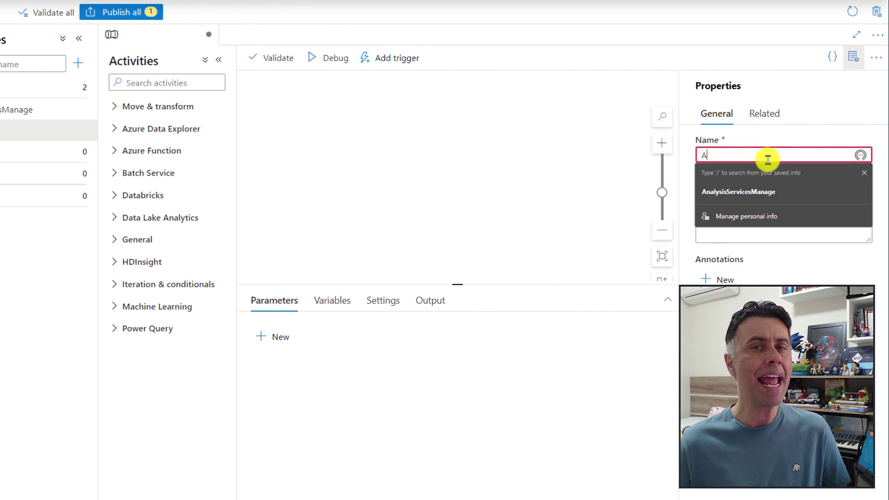
left_click(768, 204)
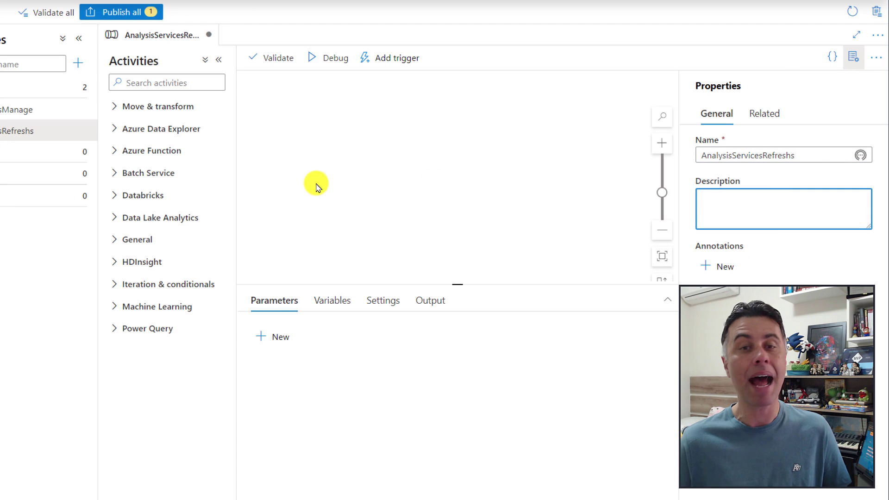
- Search the activities for "web" and add a Web activity to the pipeline canvas
left_click(310, 206)
left_click(168, 87)
type("web")
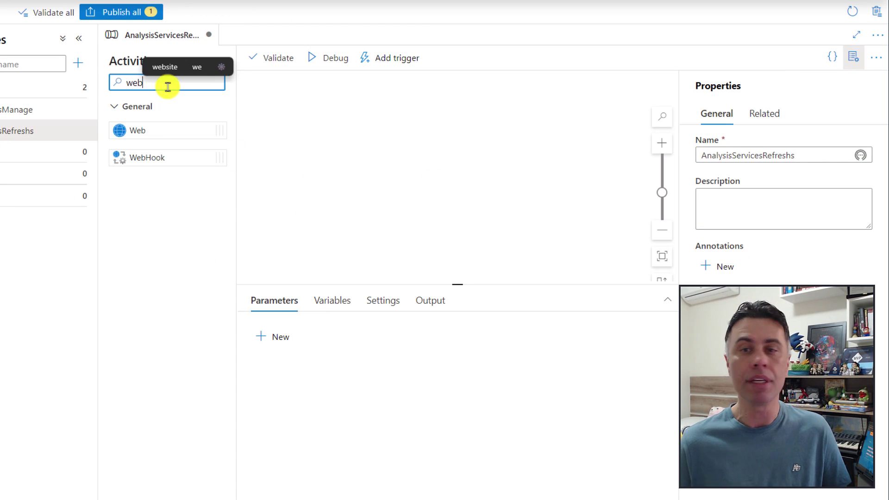
left_click_drag(154, 131, 346, 135)
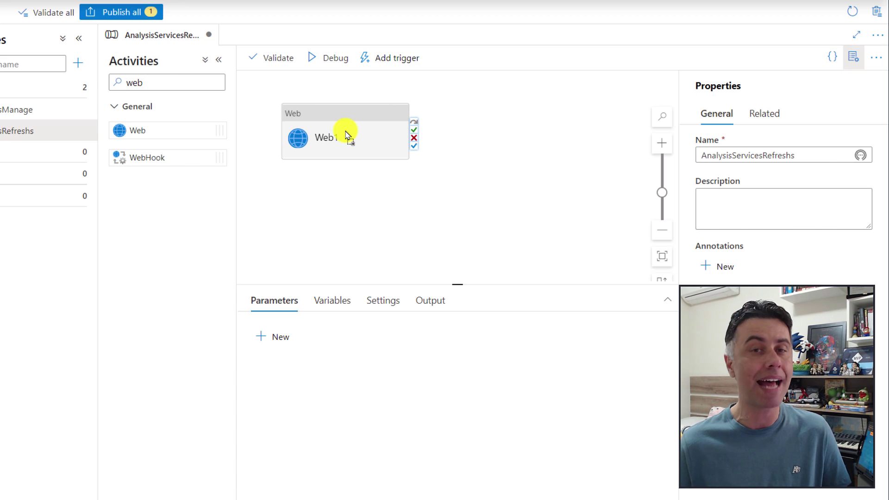
left_click(351, 139)
- Show the Web1 activity's settings in an enlarged pane, ready for entering its URL
left_click(322, 301)
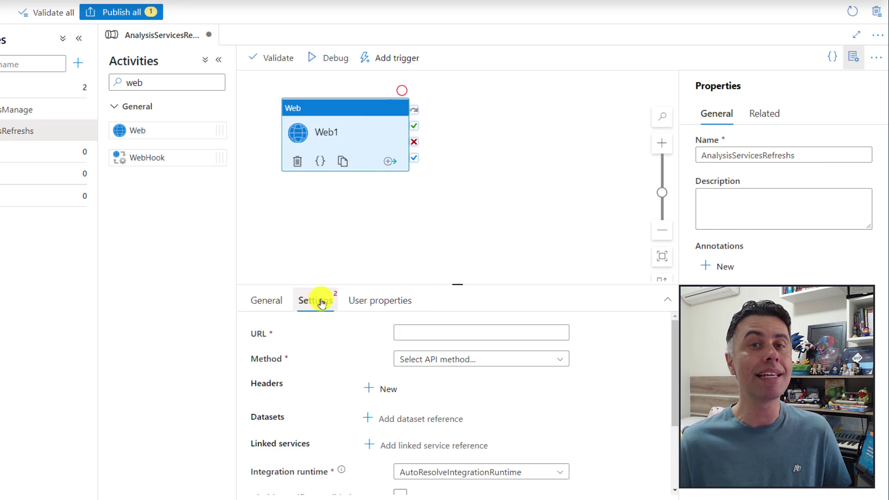
left_click_drag(461, 252, 461, 207)
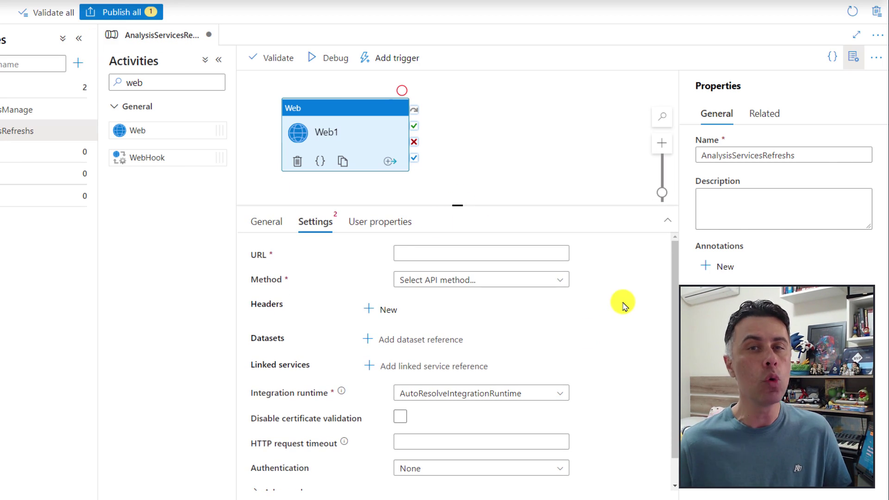
left_click(493, 253)
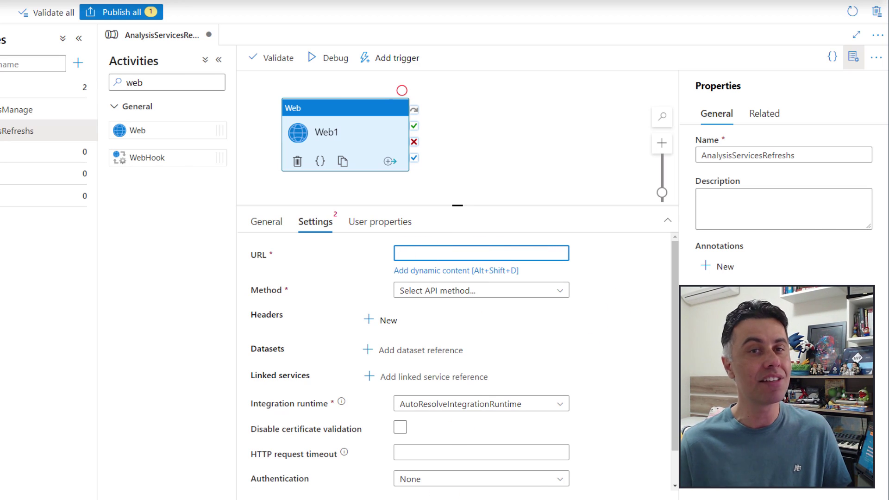
key("alt+Tab")
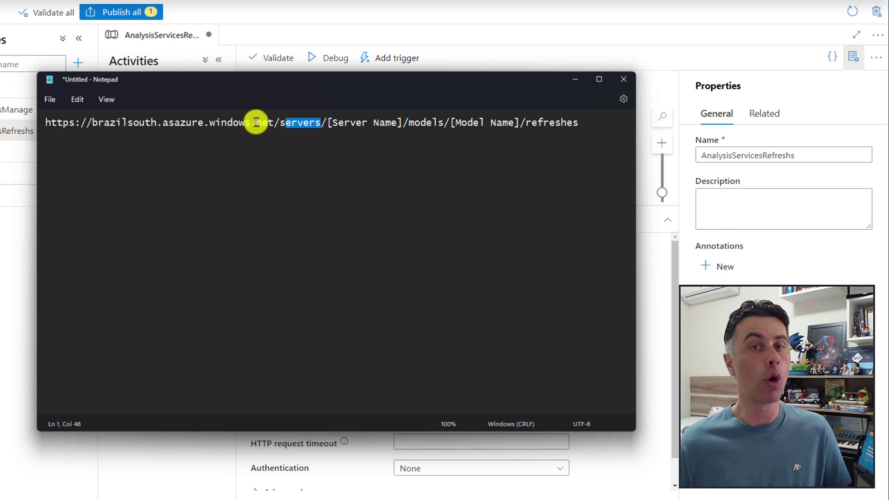
left_click(324, 125)
left_click_drag(324, 125, 520, 124)
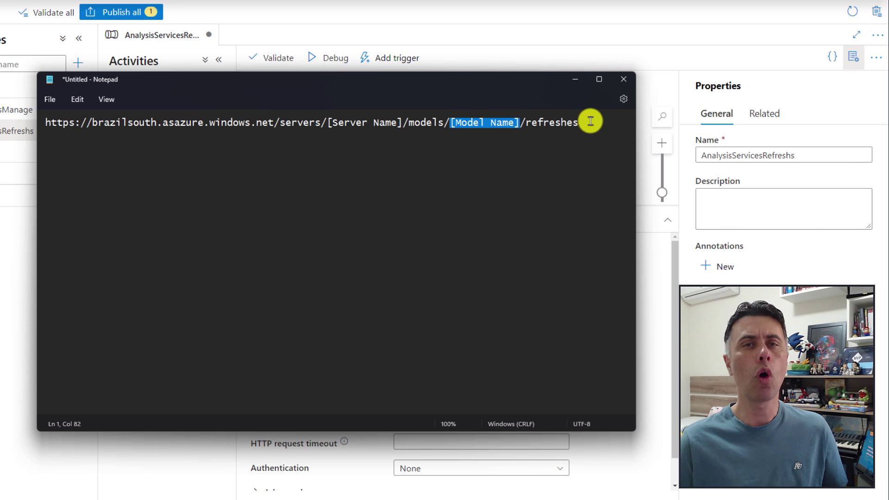
left_click_drag(588, 123, 36, 116)
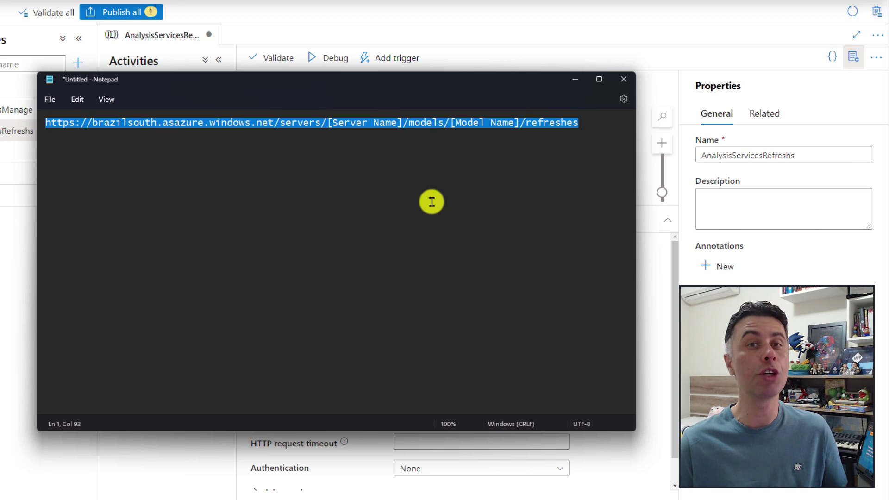
key("alt+Tab")
left_click(483, 254)
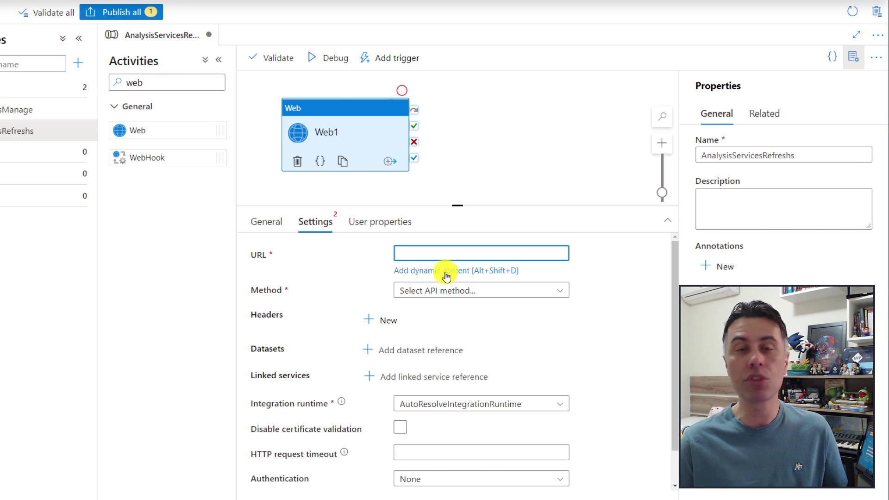
- Add a String parameter named ServerName to the pipeline with the default value NULL
left_click(466, 173)
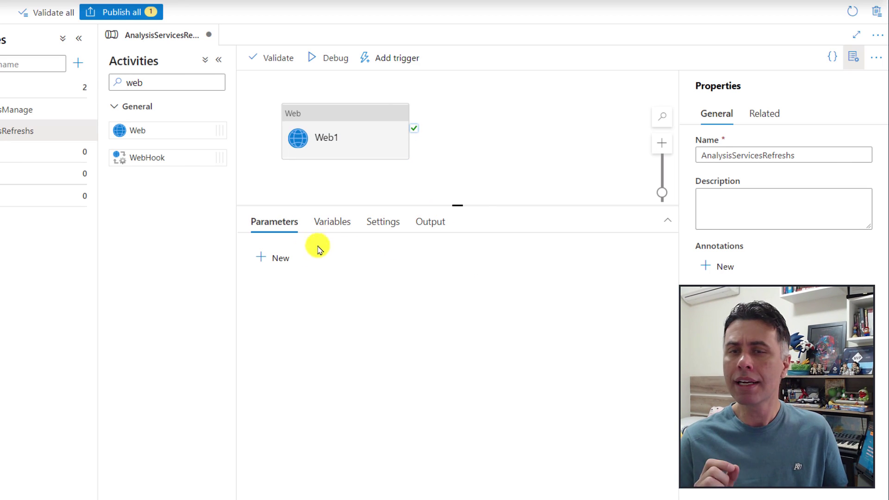
left_click(278, 258)
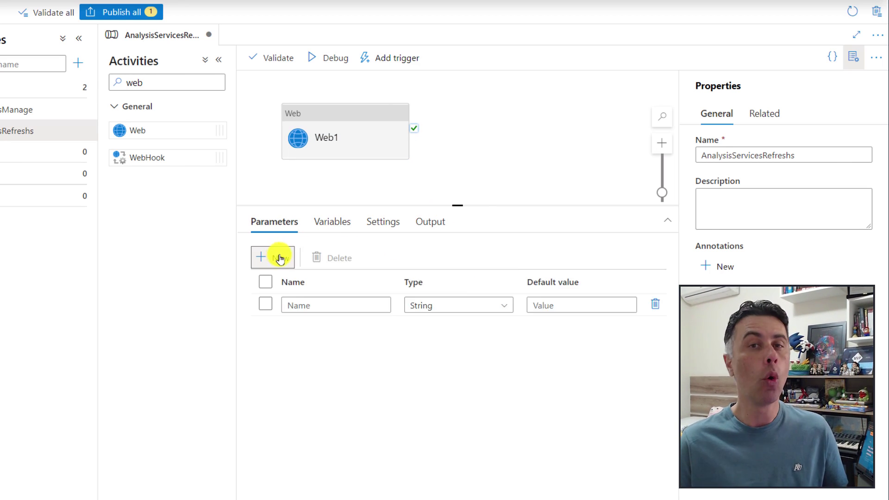
left_click(330, 305)
type("Ser")
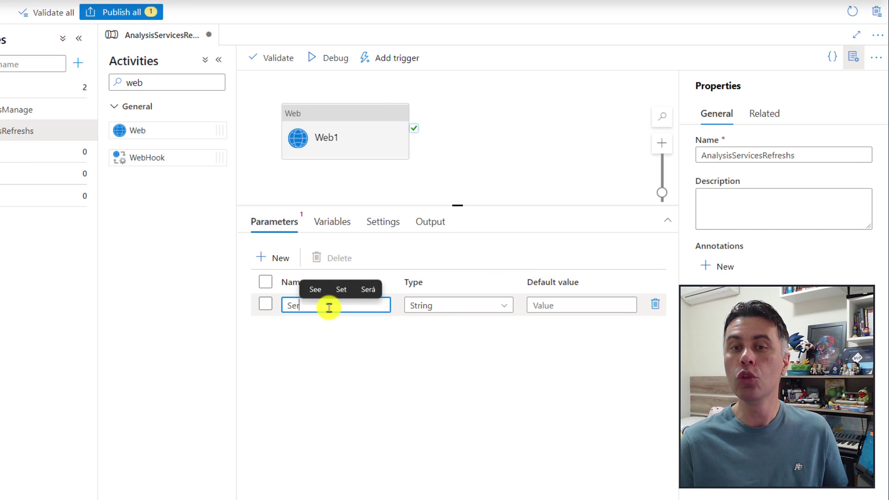
type("verNa")
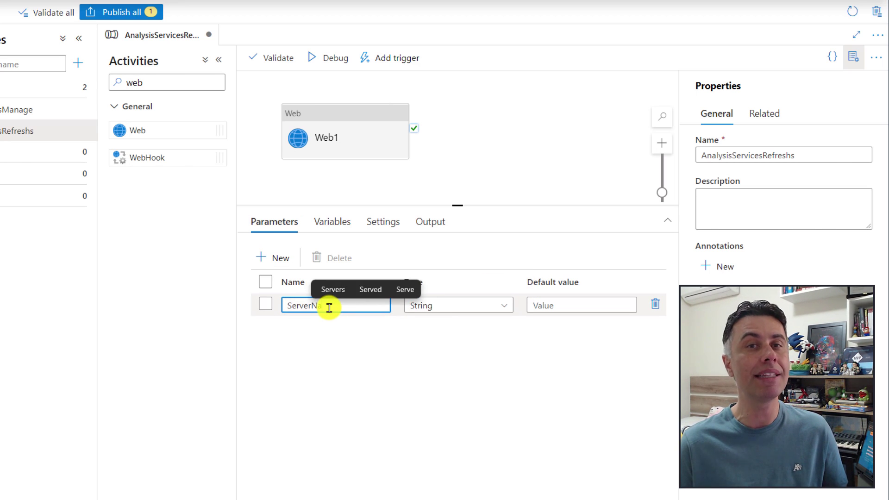
type("me")
left_click(582, 310)
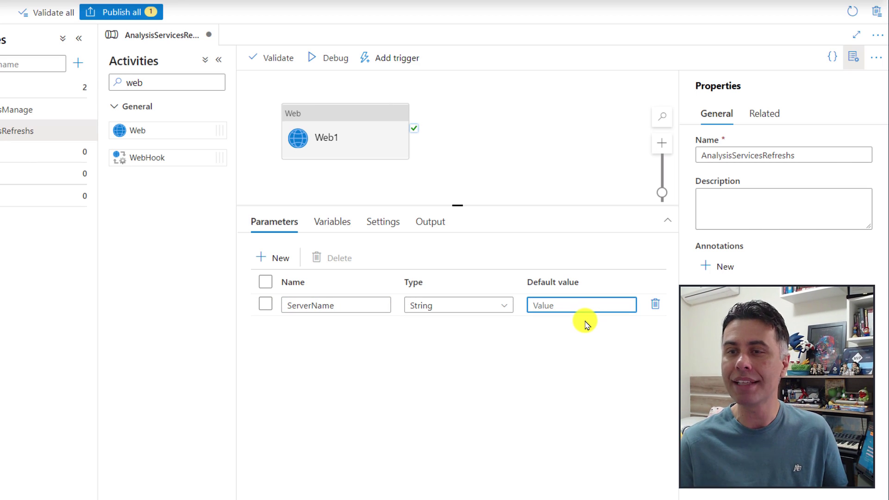
type("NULL")
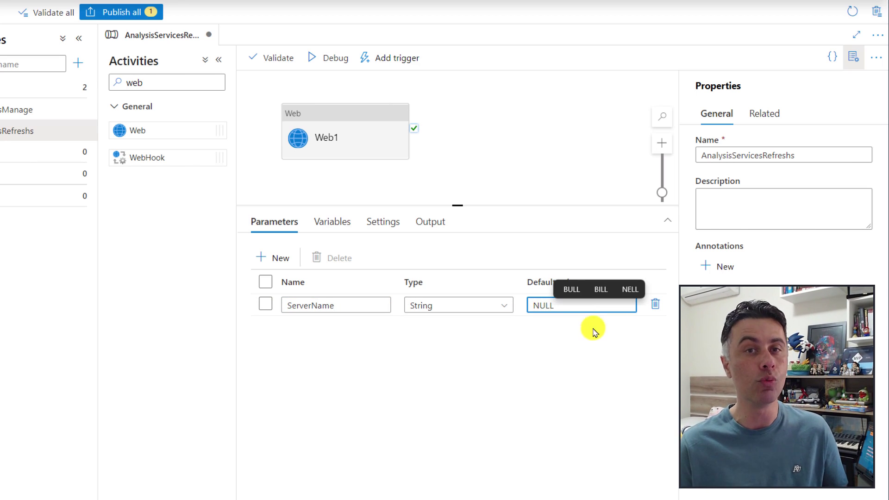
- Add a second pipeline parameter named ModelName of type String with the default value NULL
left_click(274, 257)
left_click(314, 328)
type("Mo")
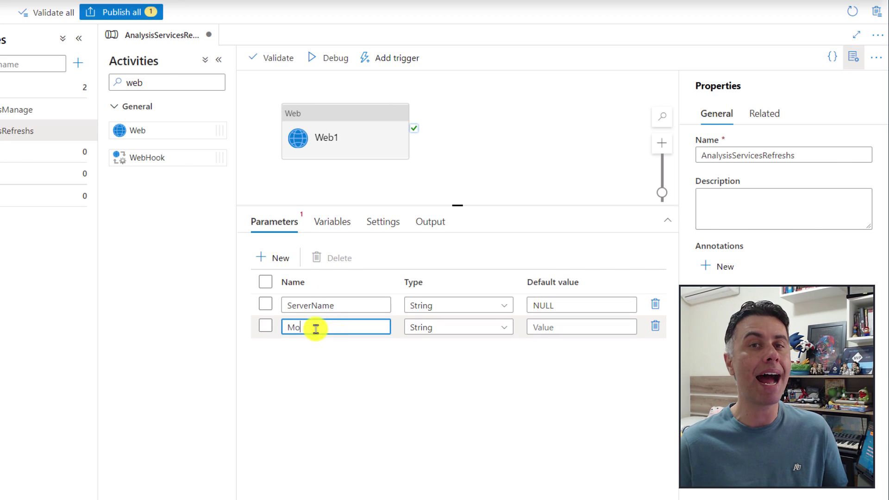
type("delName")
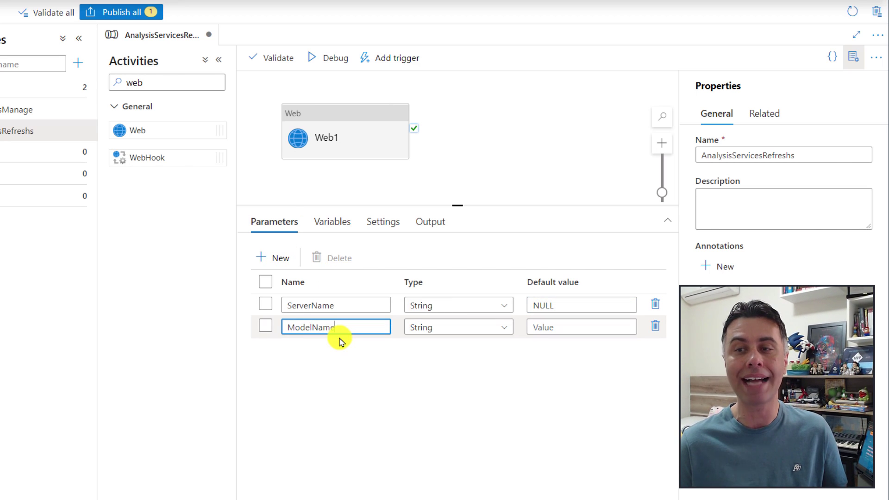
left_click(506, 328)
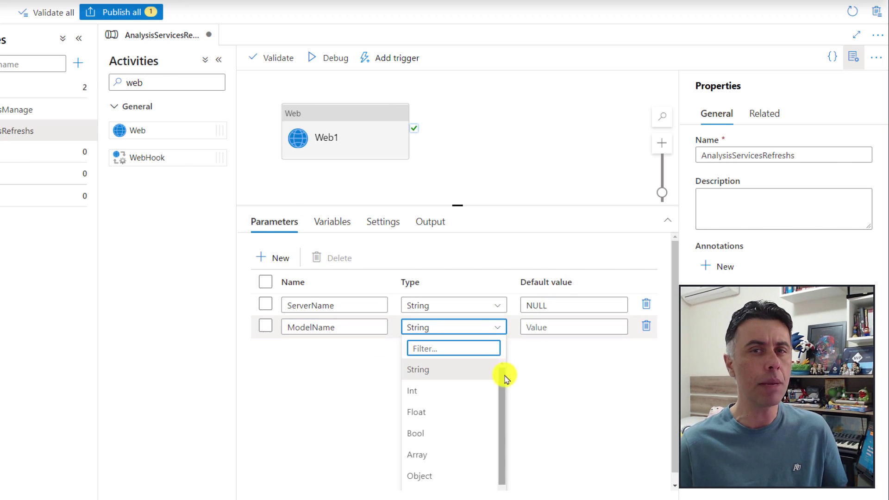
mouse_move(505, 373)
left_mouse_down()
mouse_move(500, 447)
mouse_move(503, 380)
left_mouse_up()
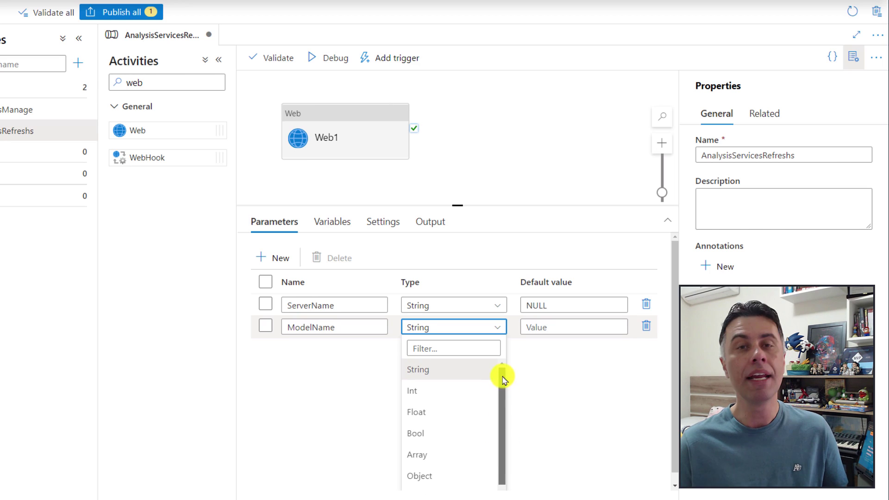
left_click(549, 328)
type("NU")
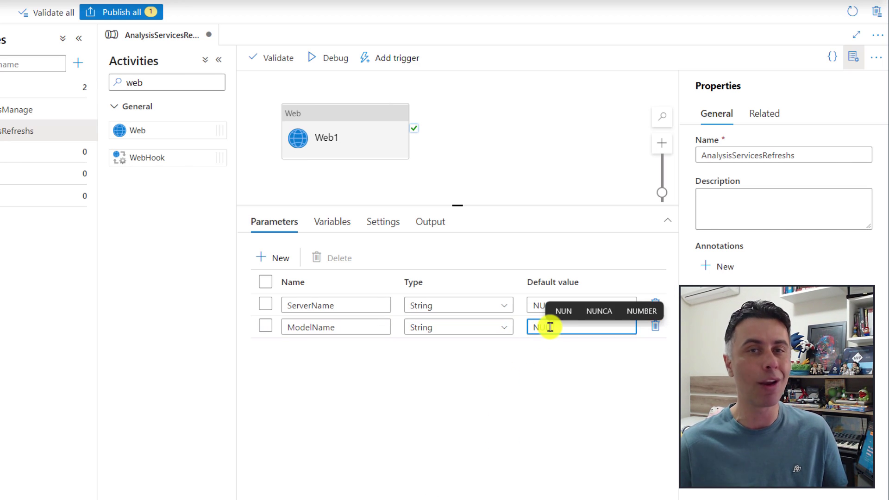
type("LL")
left_click(555, 386)
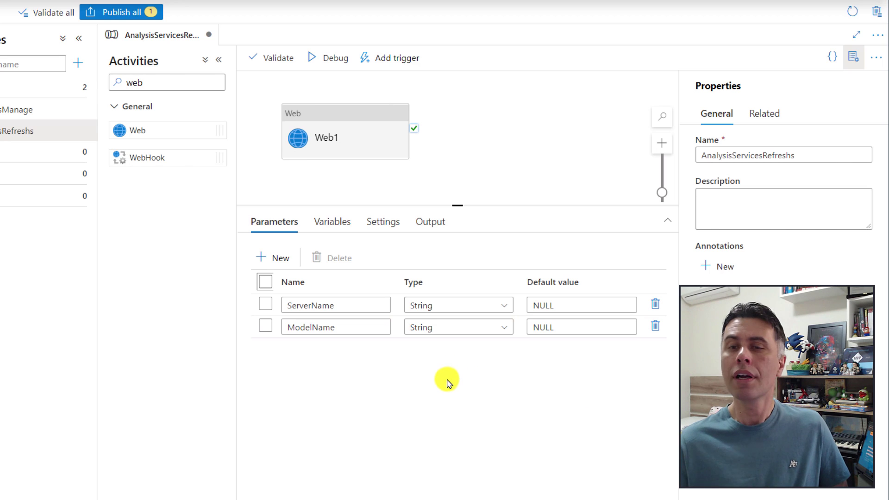
- Paste the copied refreshes template URL as dynamic content for the Web1 activity's URL
left_click(366, 139)
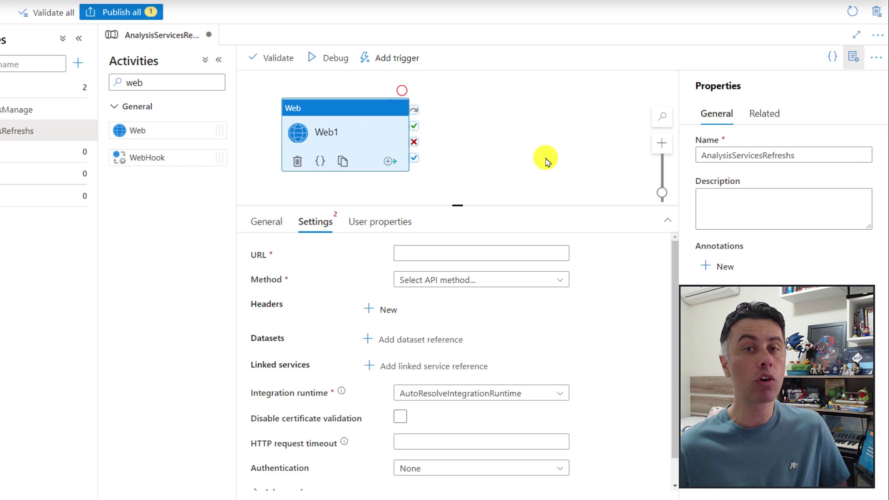
left_click(416, 252)
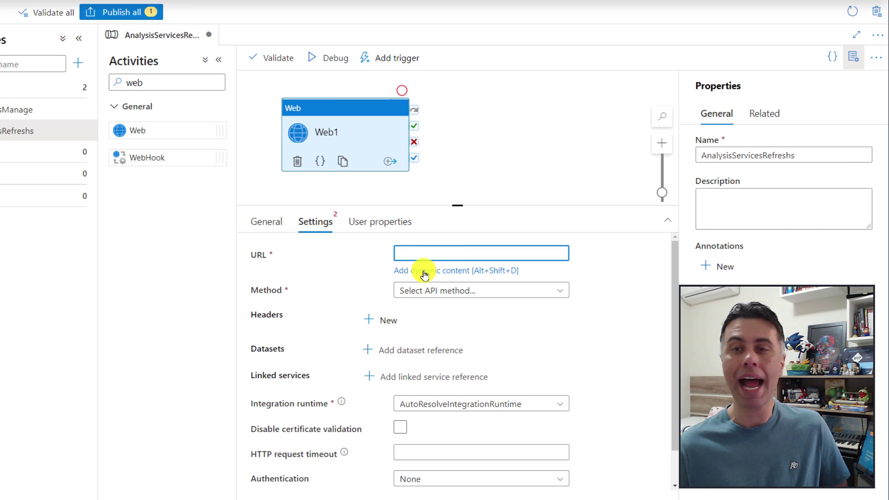
left_click(423, 272)
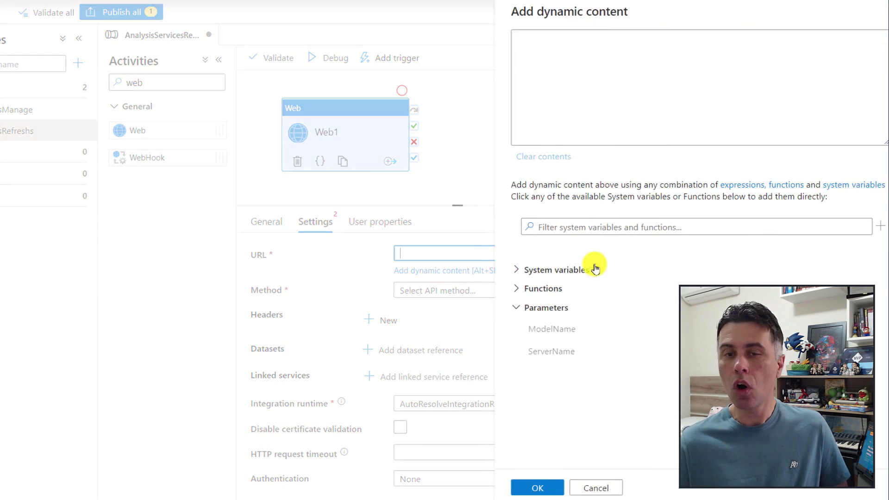
left_click(513, 42)
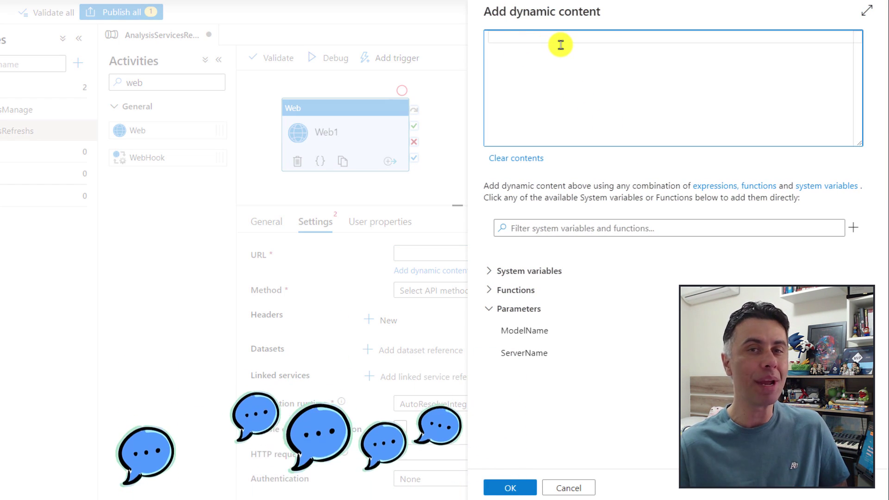
key("ctrl+v")
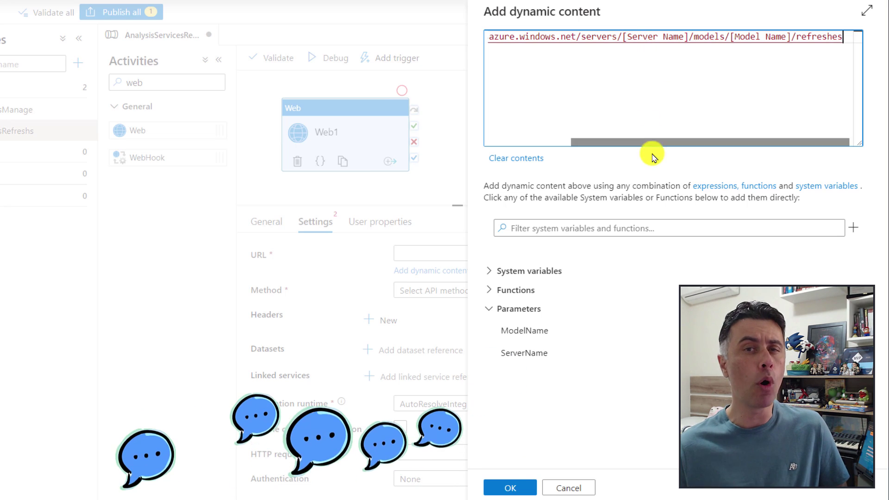
- Replace the [Model Name] placeholder in the URL with an @{} expression containing the ModelName pipeline parameter
left_click_drag(657, 143, 687, 145)
left_click_drag(620, 39, 790, 37)
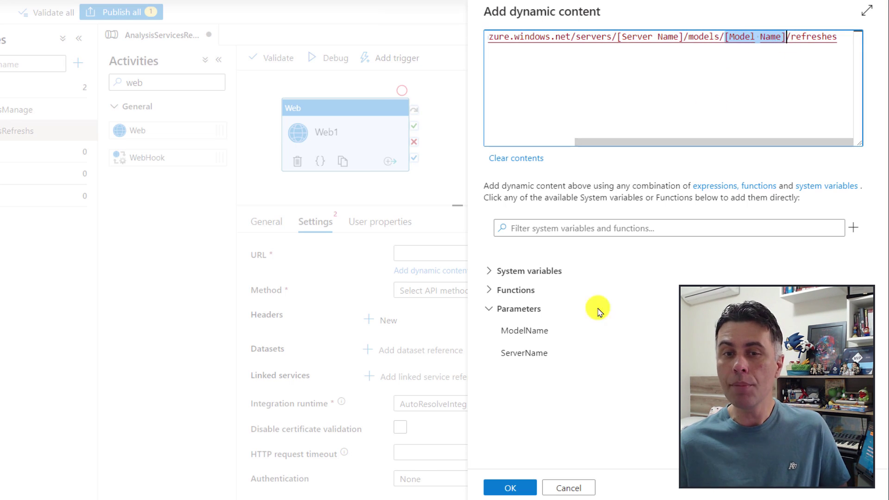
left_click(799, 88)
type("@")
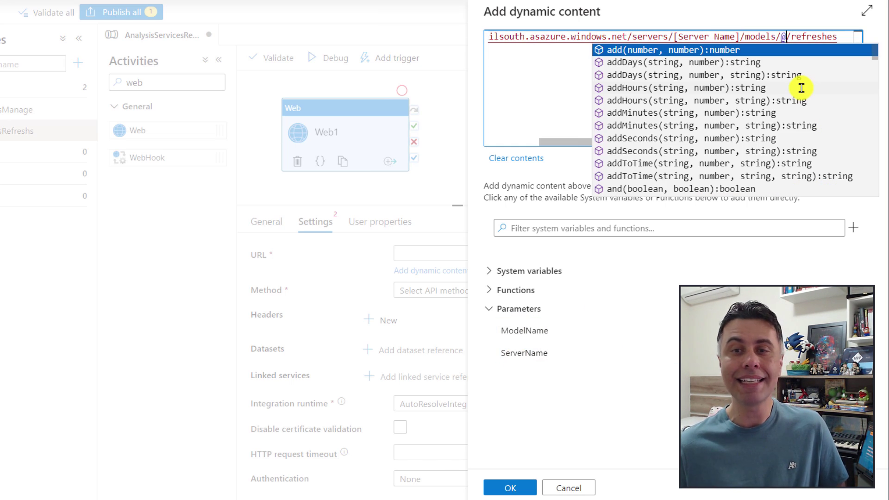
type("{}")
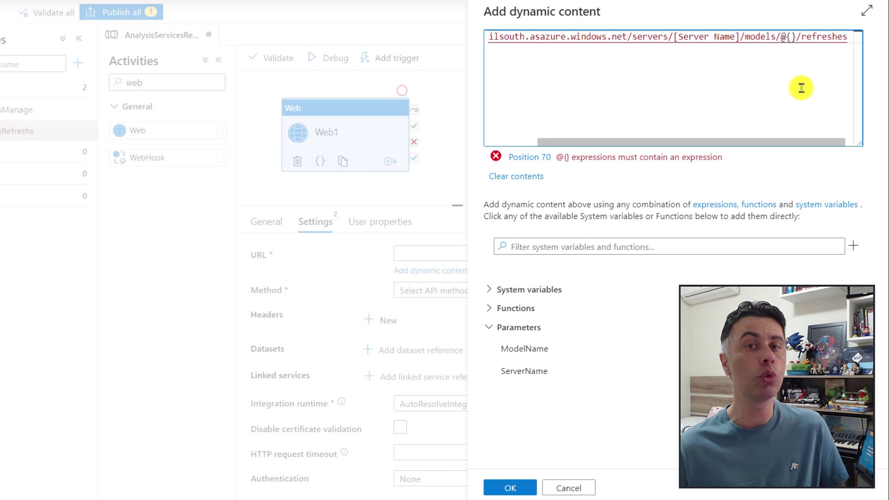
left_click(792, 37)
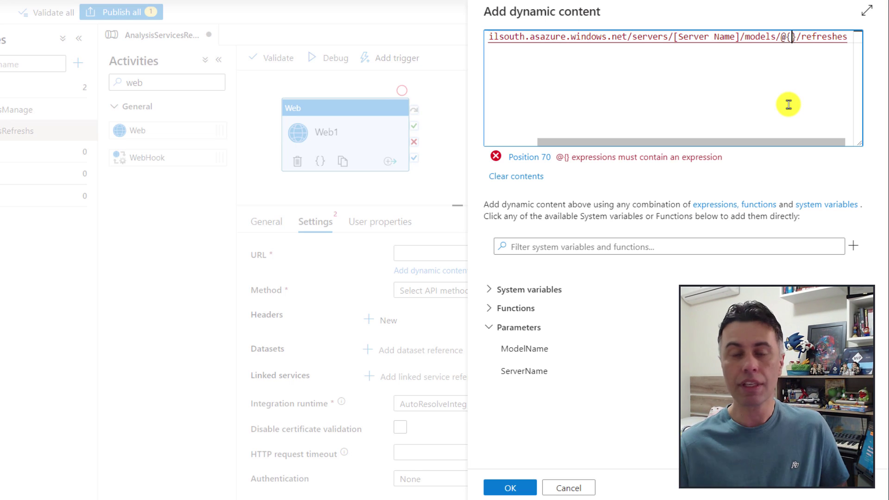
left_click(536, 352)
- Replace the [Server Name] placeholder in the URL with an @{} expression containing the ServerName pipeline parameter and accept the dynamic content
left_click_drag(681, 143, 717, 142)
left_click_drag(613, 36, 680, 40)
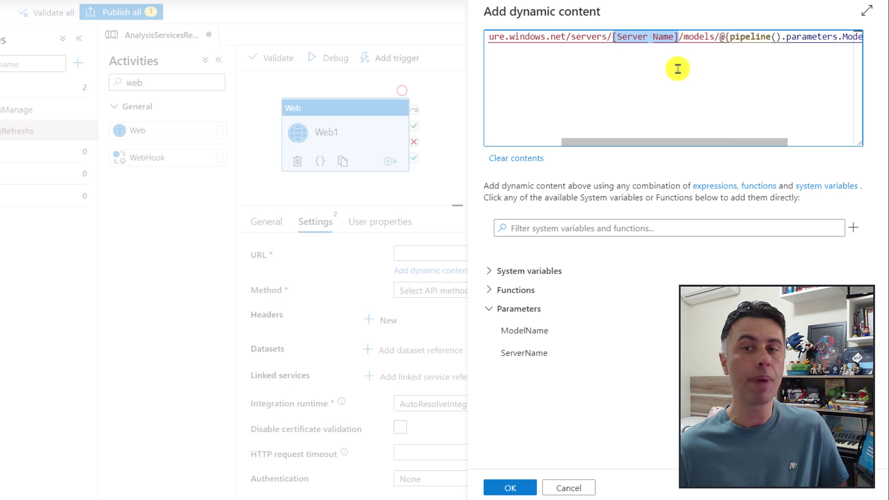
type("@{")
key("Escape")
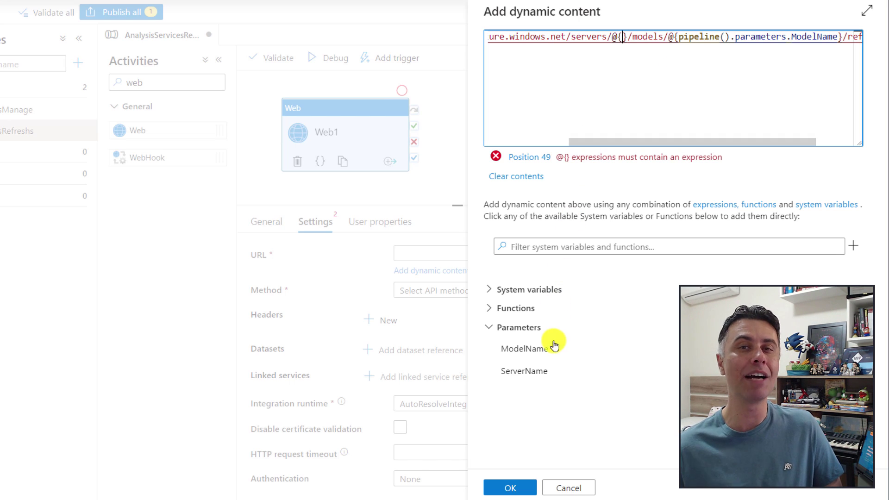
left_click(529, 376)
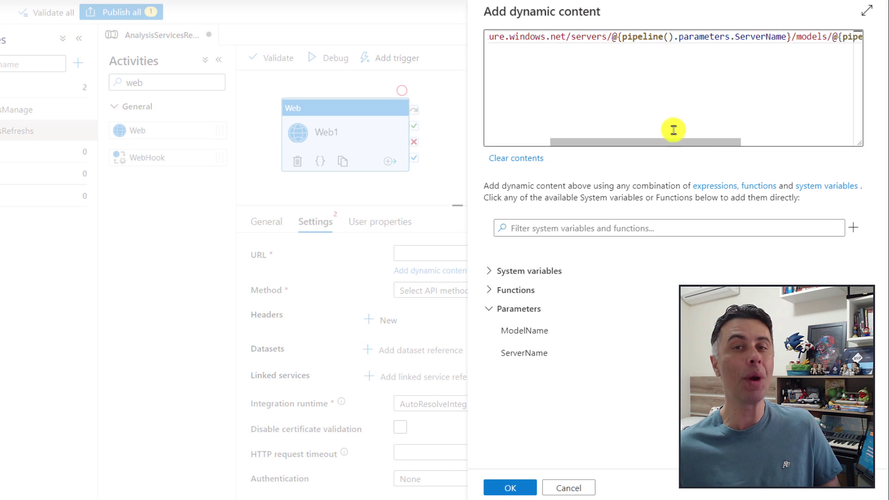
left_click_drag(631, 140, 533, 152)
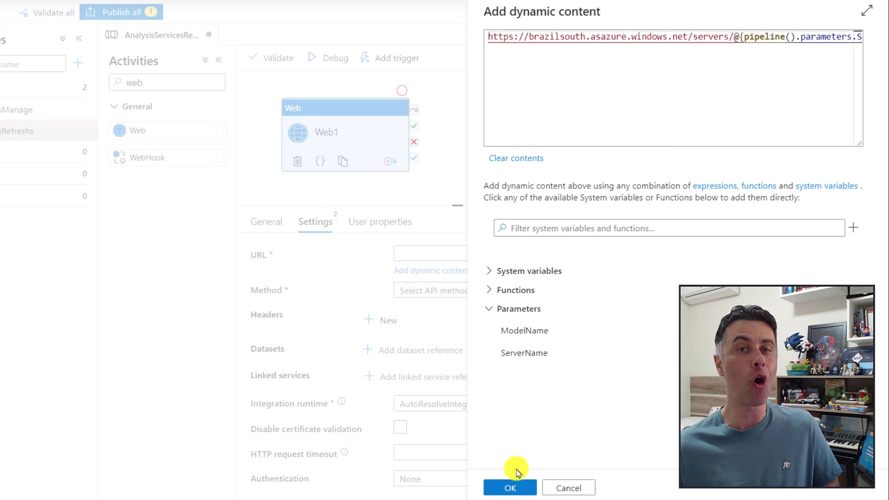
left_click(509, 487)
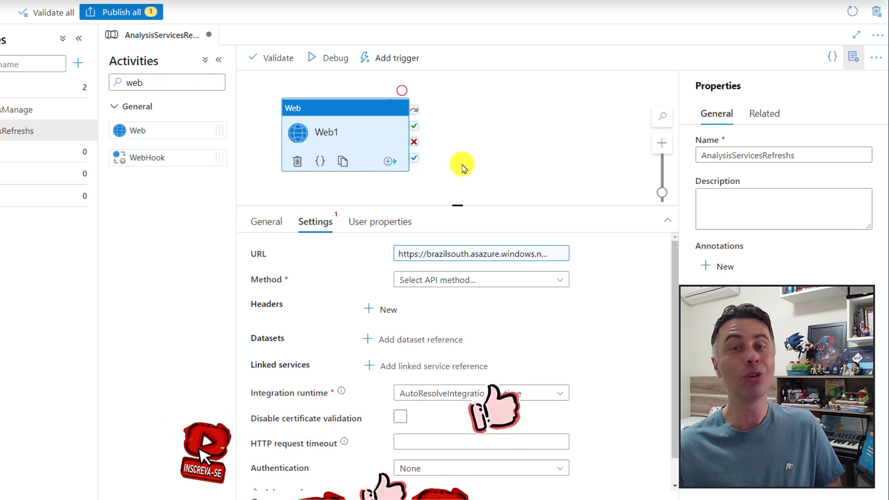
- Set the Web1 activity's request method to POST
left_click(561, 282)
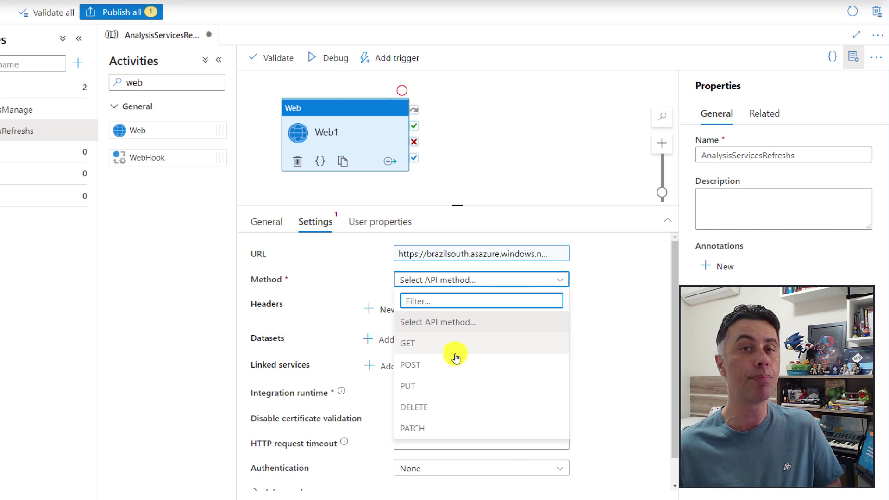
left_click(432, 364)
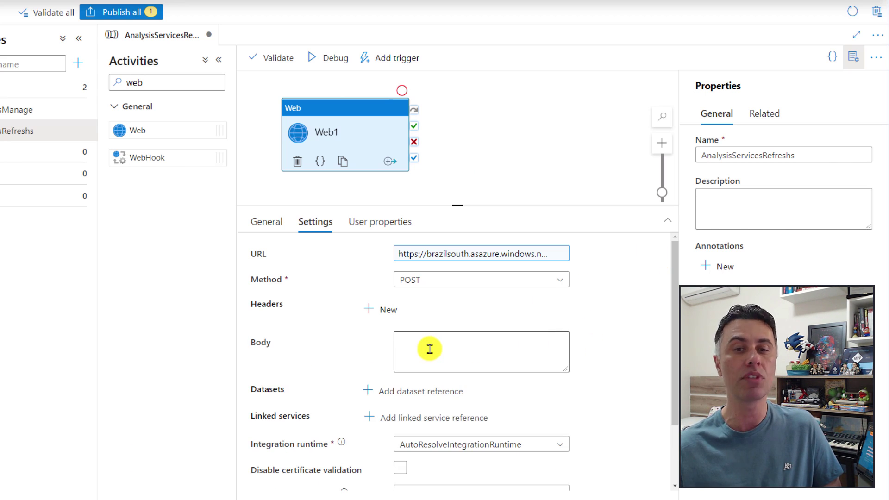
left_click(430, 348)
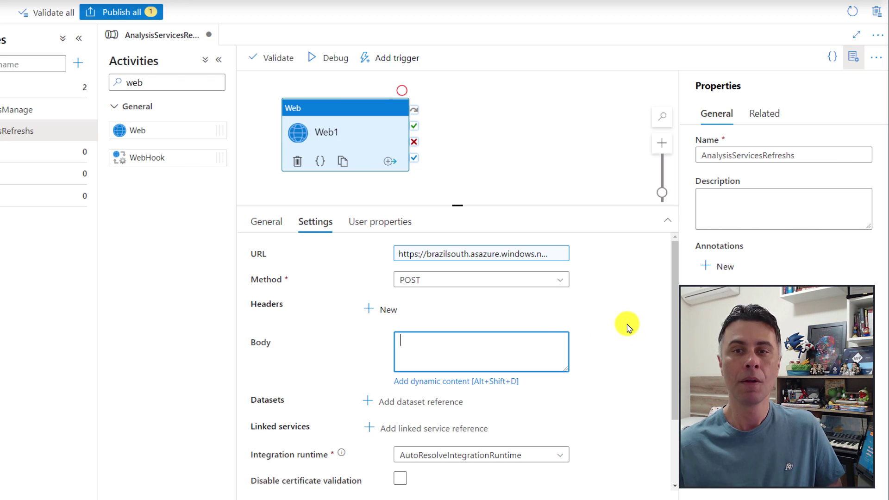
- Set the Web1 activity's authentication to System Assigned Managed Identity
scroll(628, 326, "down", 2)
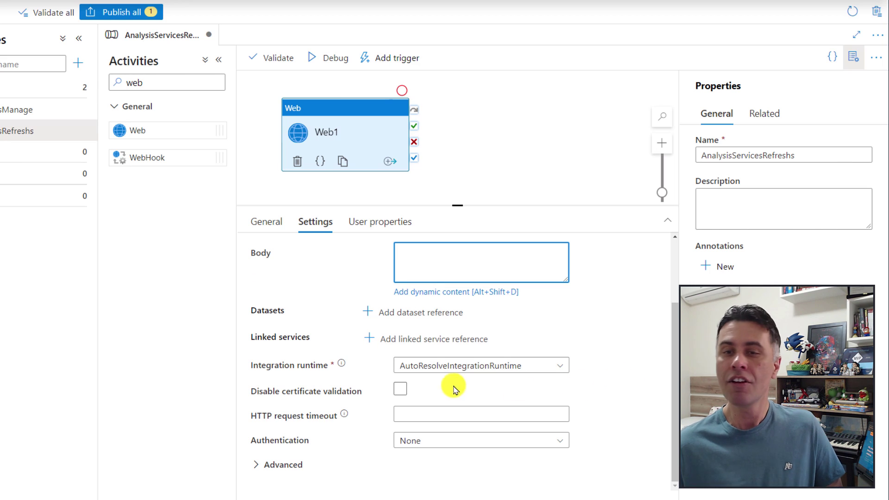
left_click(564, 440)
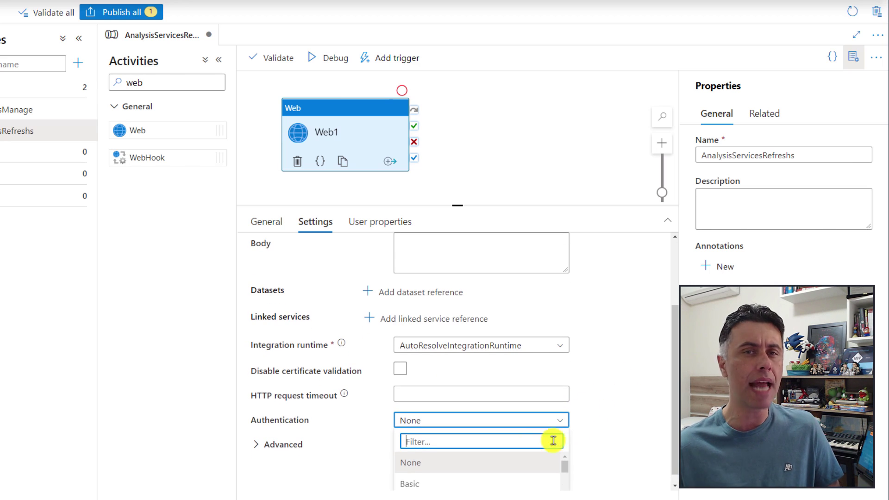
scroll(516, 455, "down", 3)
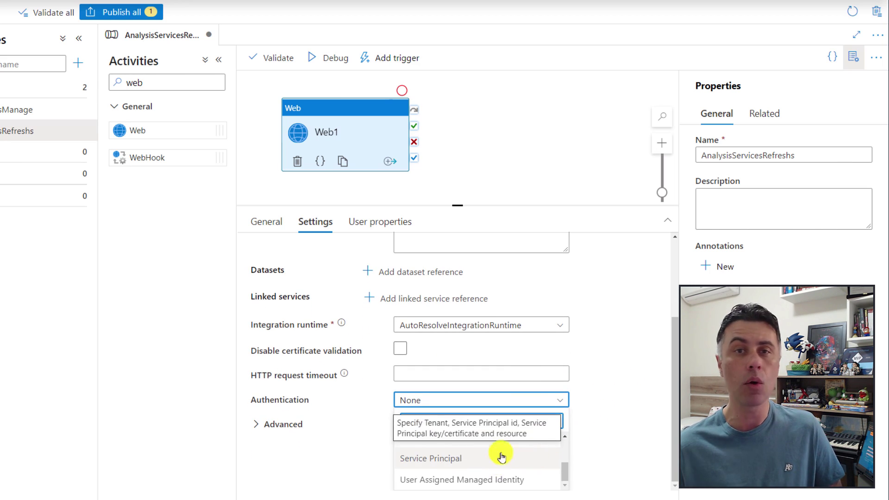
scroll(505, 456, "up", 2)
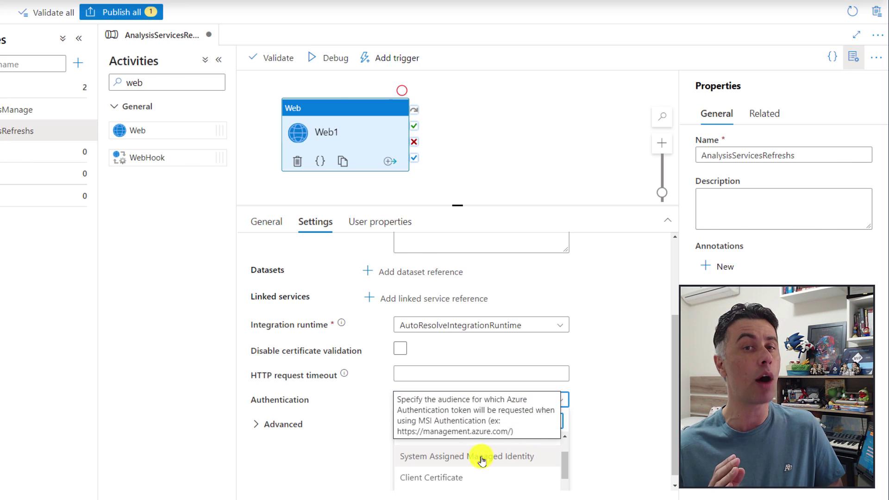
left_click(499, 460)
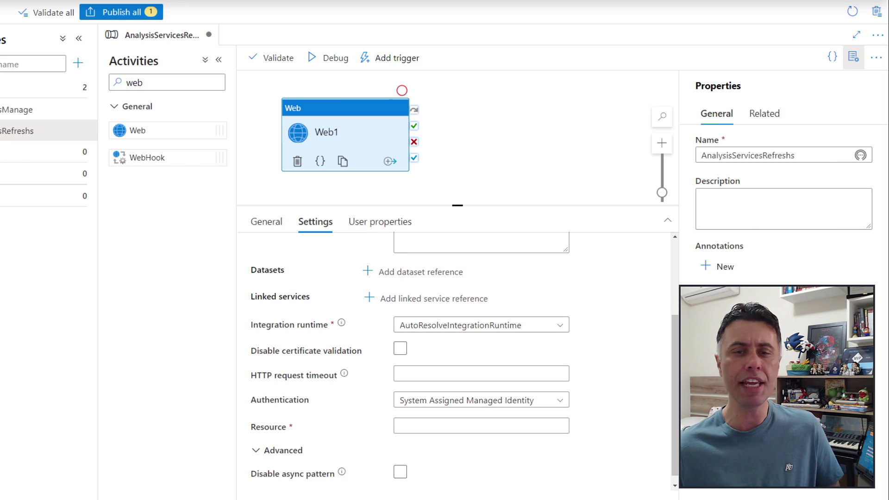
scroll(460, 417, "down", 1)
left_click(461, 417)
type("https://*.asazure.windows.net")
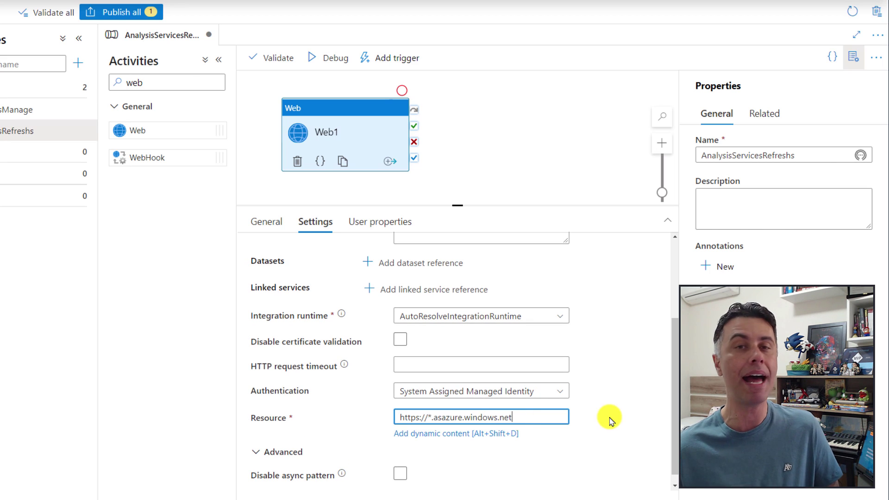
left_click_drag(430, 417, 542, 417)
left_click(602, 400)
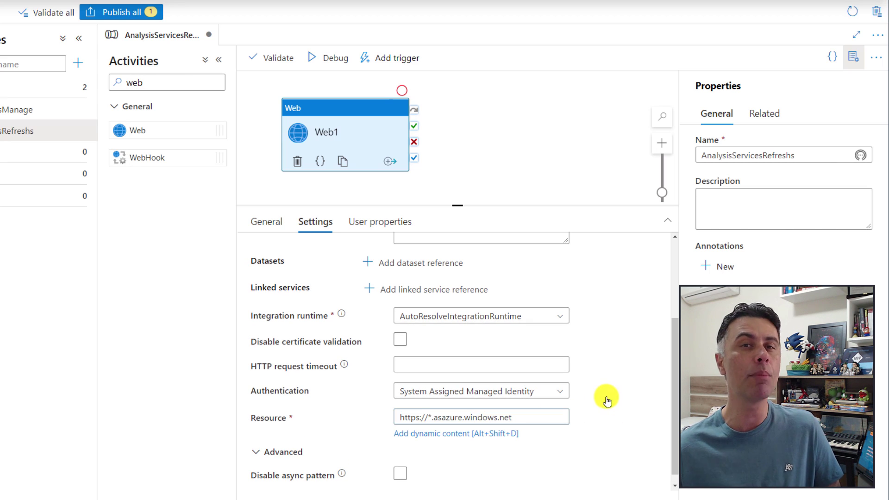
scroll(626, 377, "up", 3)
left_click(476, 254)
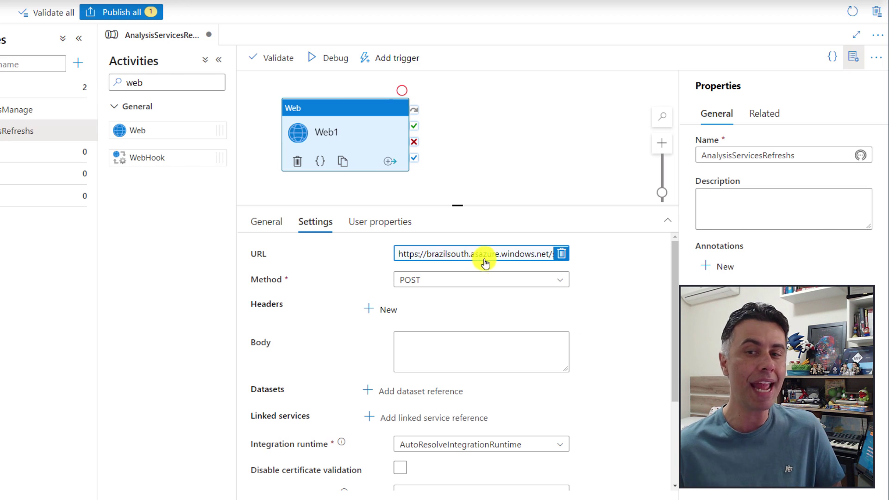
scroll(605, 357, "down", 3)
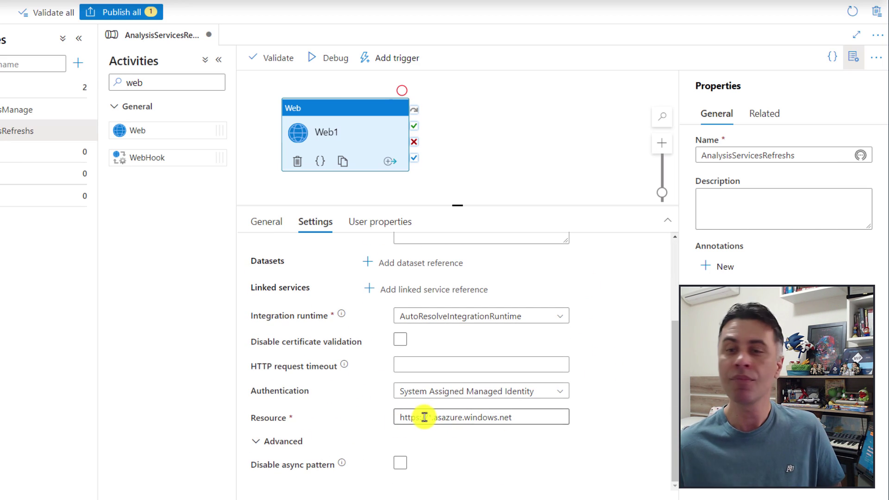
scroll(627, 341, "up", 3)
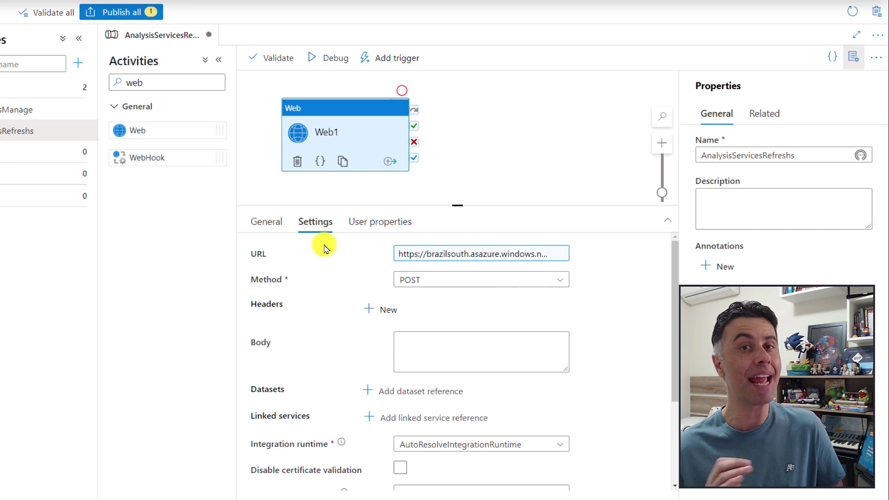
- Add a third pipeline parameter named Region of type String with the default value NULL
left_click(484, 177)
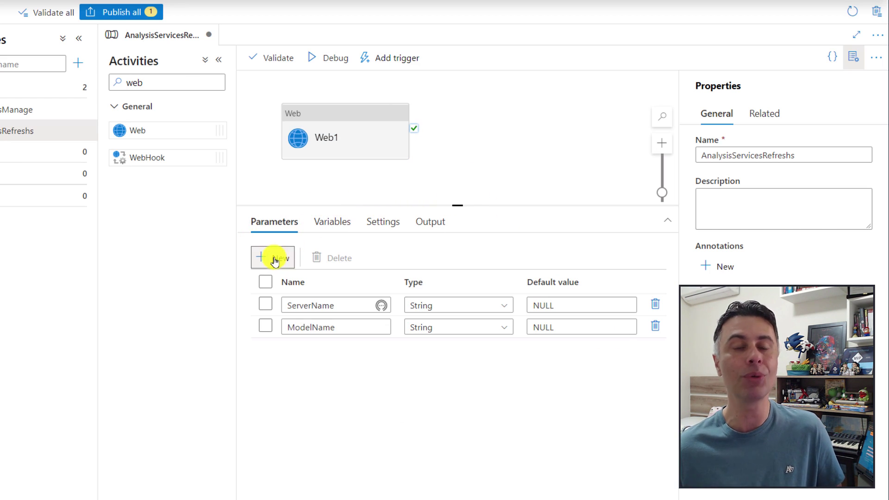
left_click(275, 259)
type("Region")
left_click(578, 357)
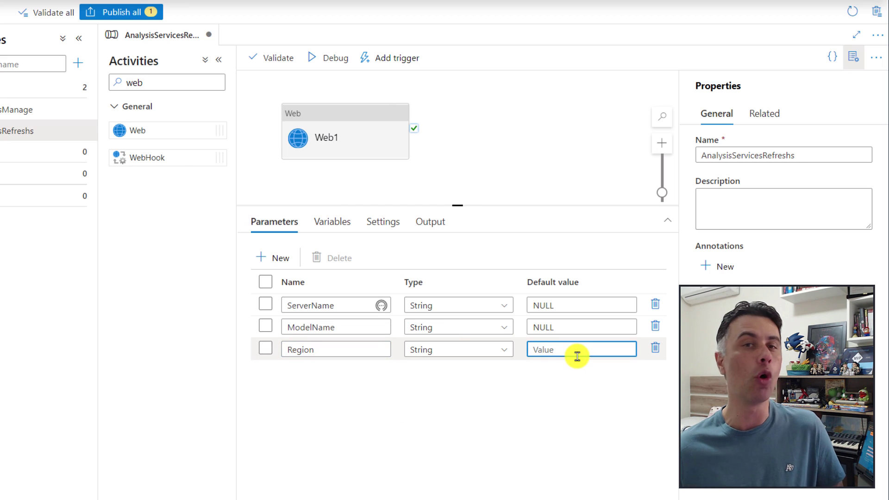
type("NULL")
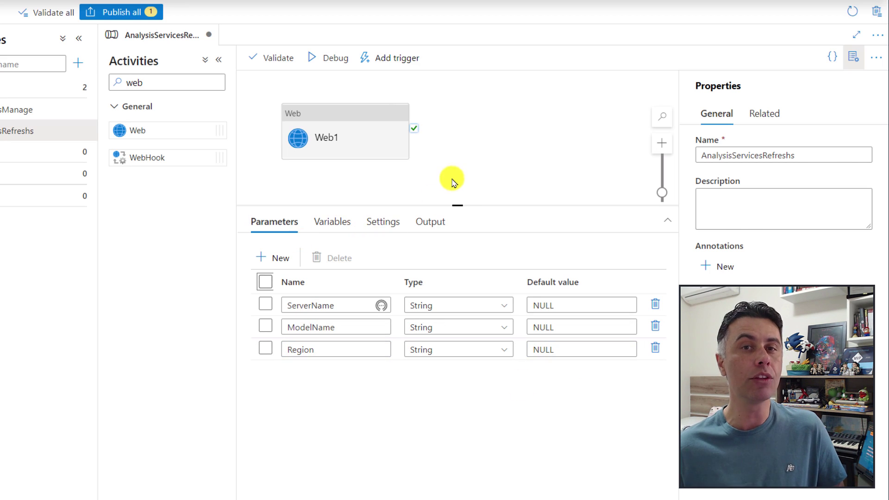
- Replace brazilsouth in the Web1 URL with an @{} expression containing the Region pipeline parameter and accept the dynamic content
left_click(335, 136)
left_click(451, 254)
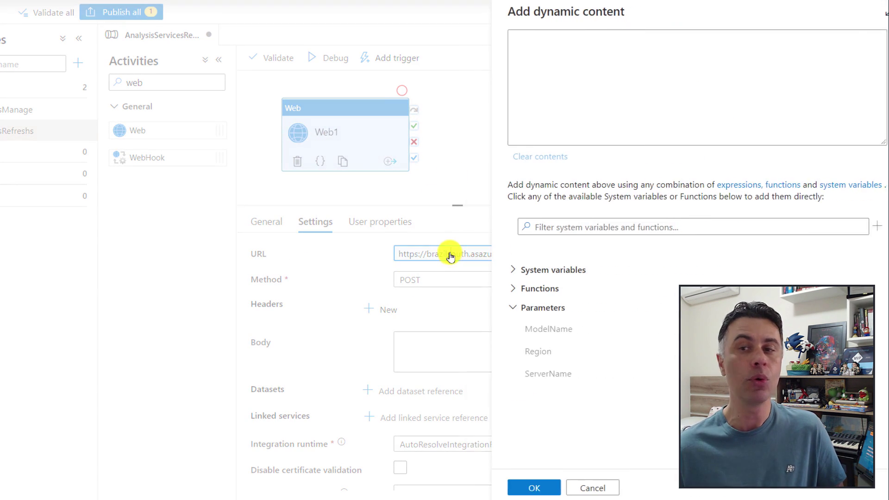
left_click_drag(529, 36, 586, 36)
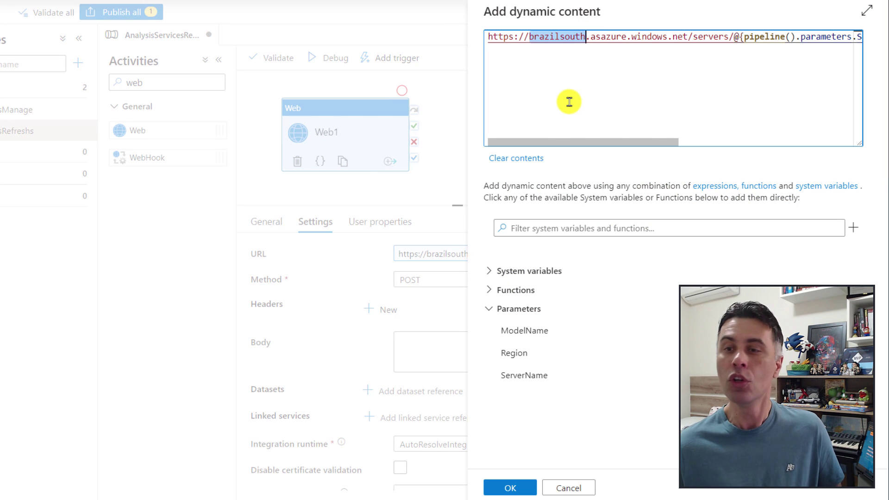
type("@{}")
left_click(514, 353)
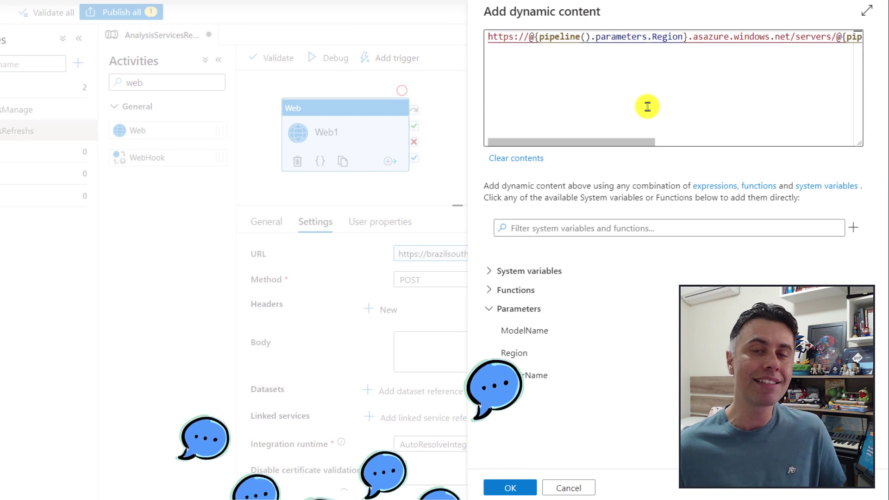
left_click(510, 487)
- Start the Web1 request body with a pair of curly braces on separate lines and enlarge the body field
left_click_drag(675, 250, 674, 324)
left_click(454, 250)
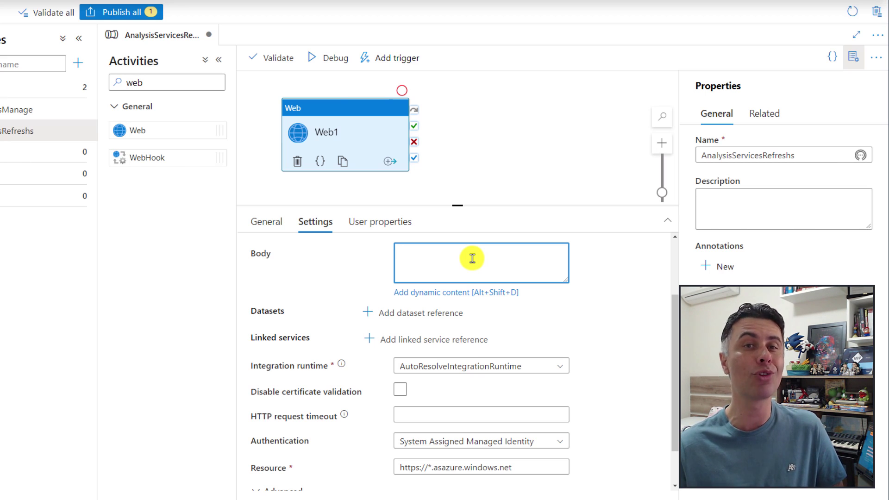
type("}")
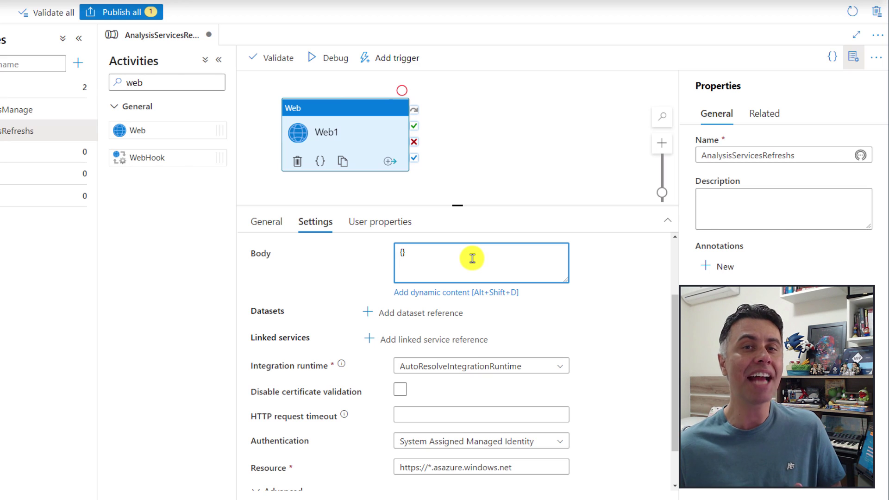
key("Return")
key("Return")
key("Return")
key("Return")
left_click_drag(564, 279, 580, 424)
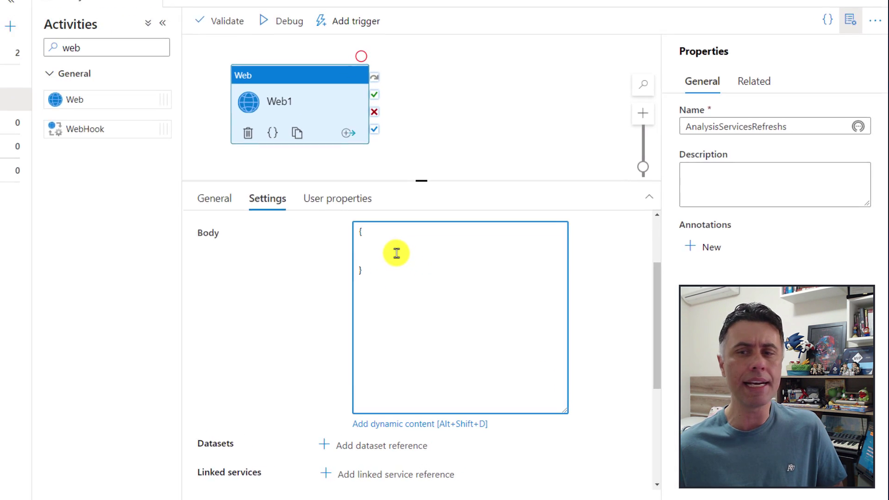
- Add the properties "Type": "Full" and "CommitMode": "transactional" inside the braces of the request body, separated by a comma
left_click(396, 253)
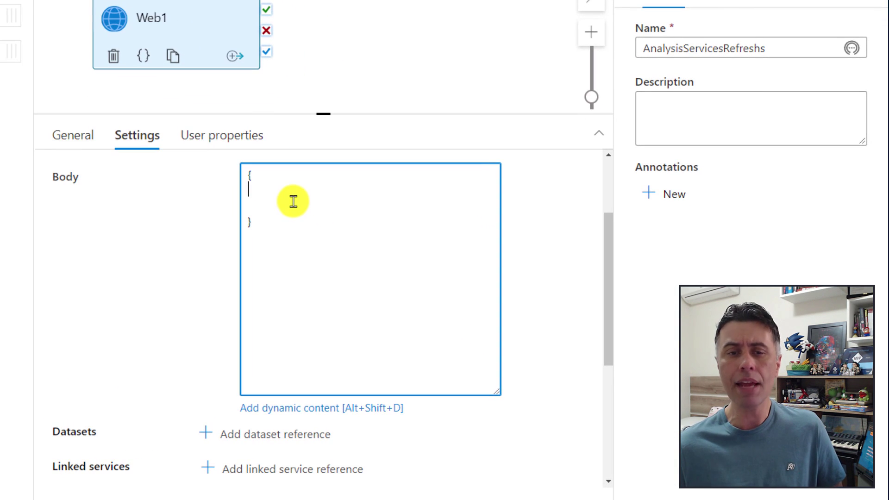
type("\"Type\"")
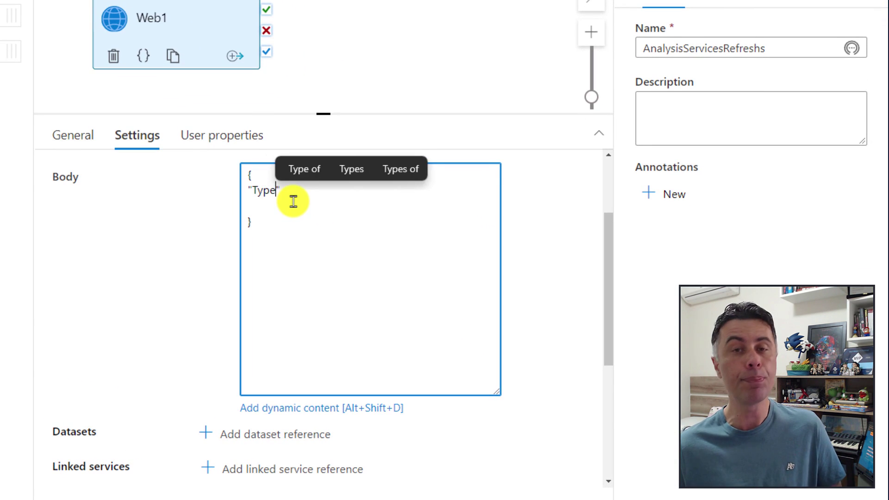
type(": ")
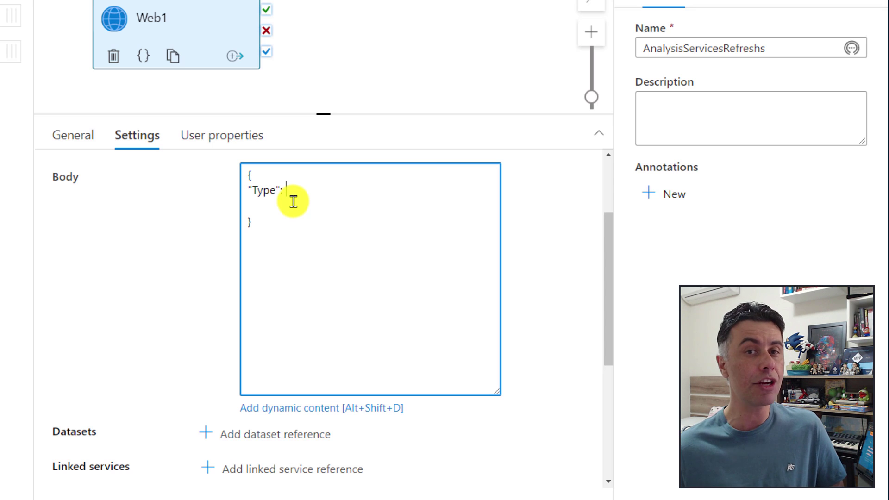
type("\"")
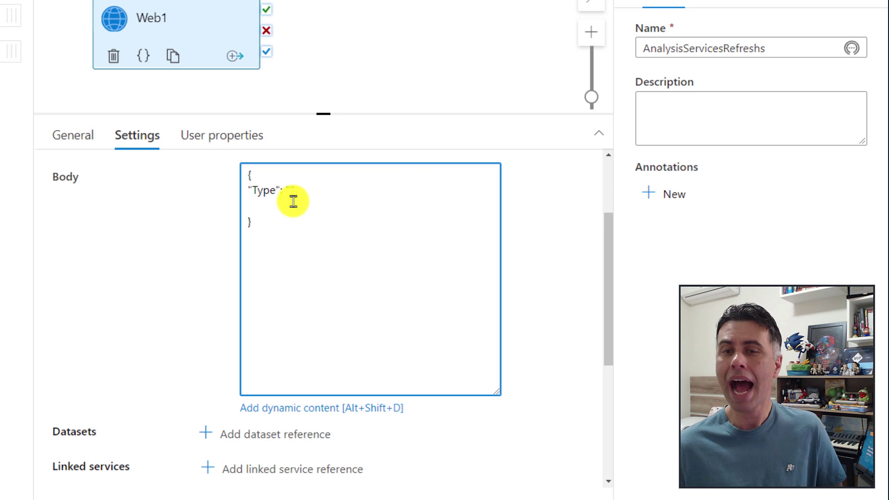
type("Full\",")
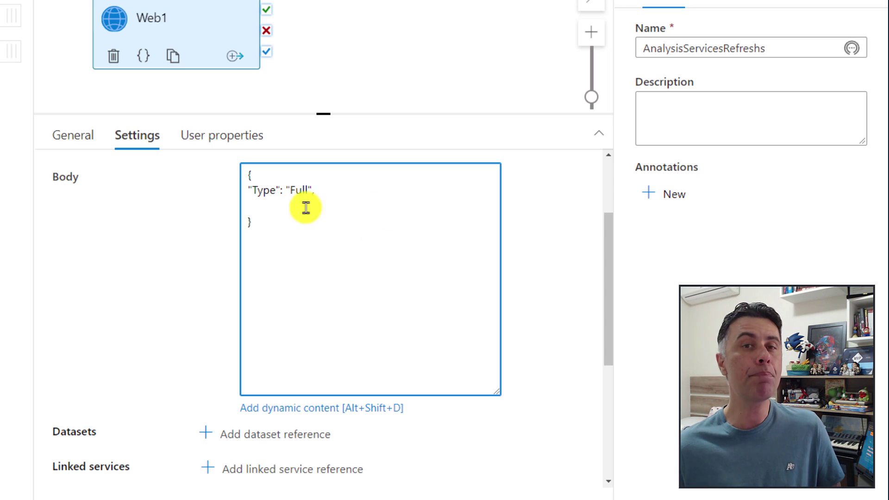
key("ctrl+shift+Left")
key("Right")
type(", ")
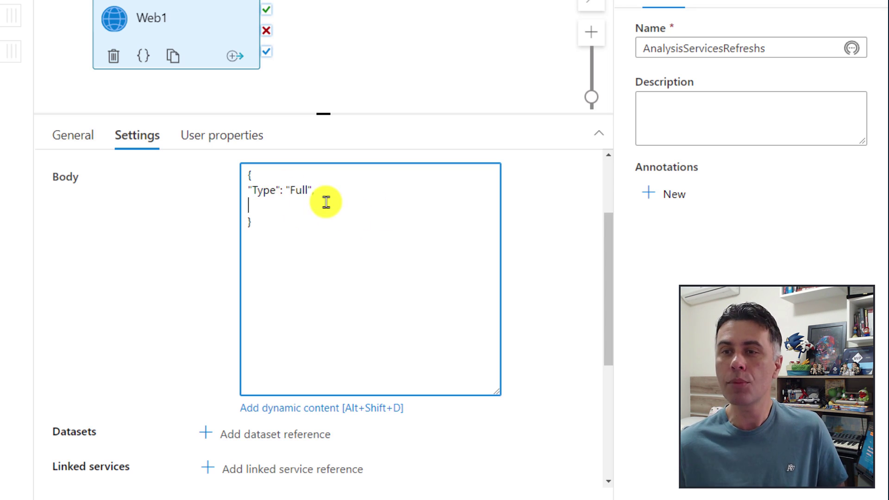
type("\"CommitMode")
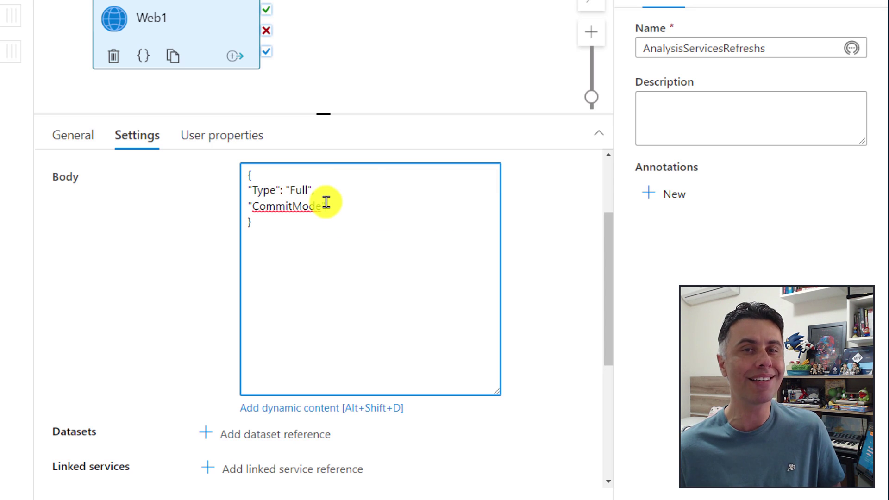
type("\": \"transactional")
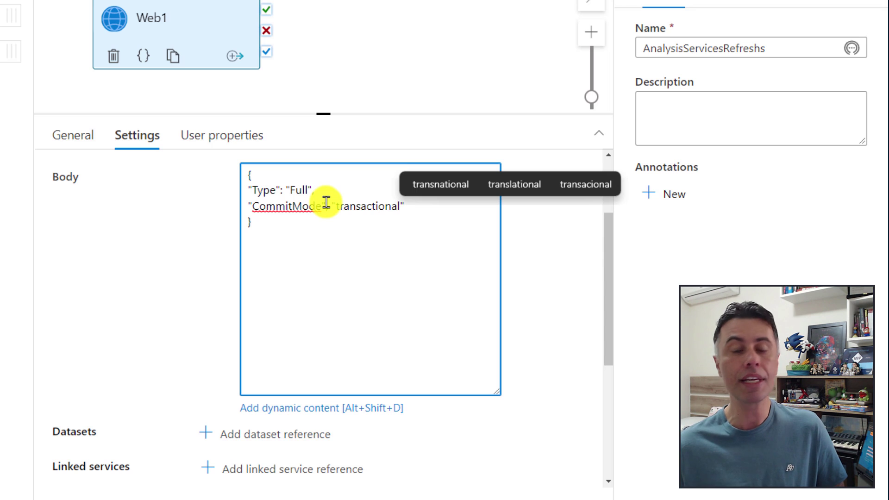
- Append the property "MaxParallelism": "2" on a new line after CommitMode in the Web1 request body, separated by a comma
key("Right")
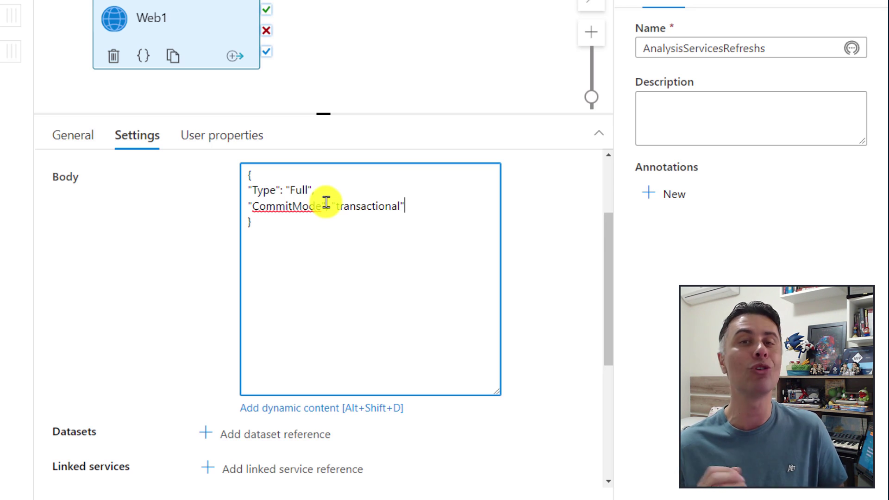
type(",")
key("Return")
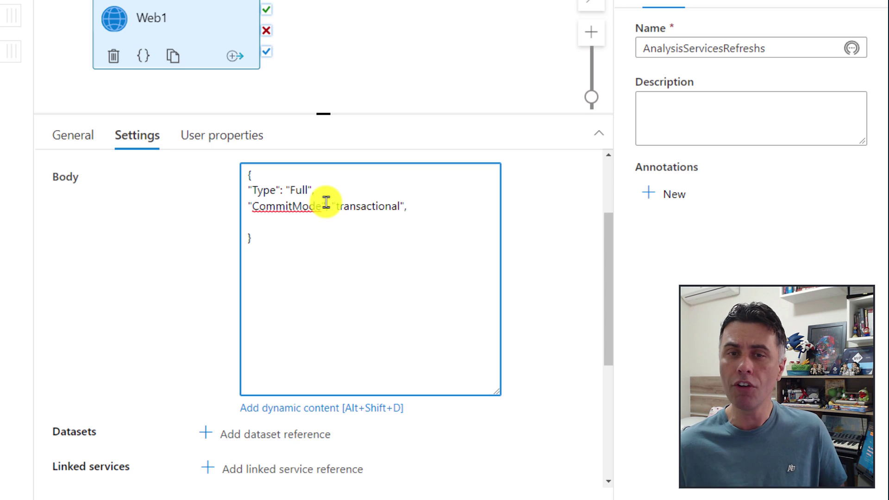
type("\"MaxPa")
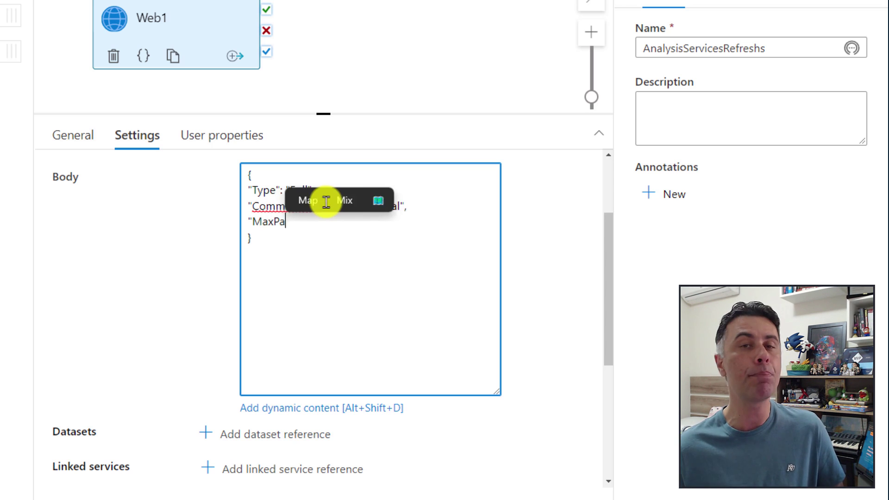
type("ralleli")
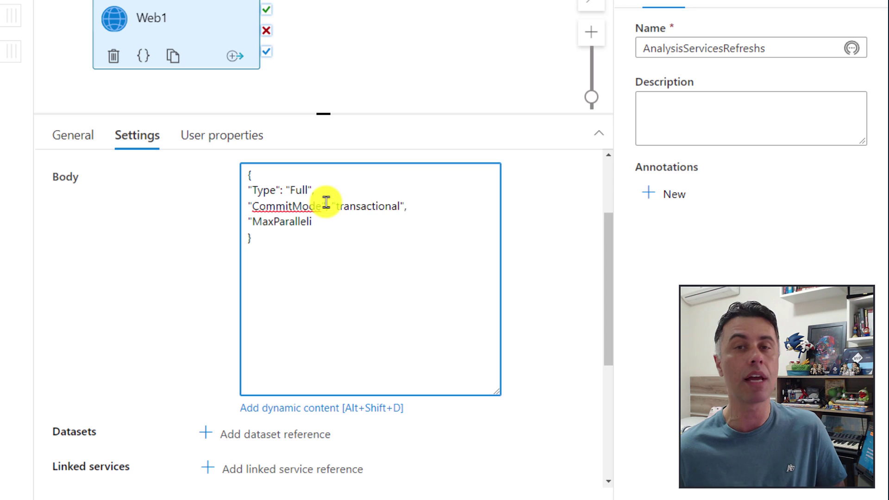
type("sm\": \"\"")
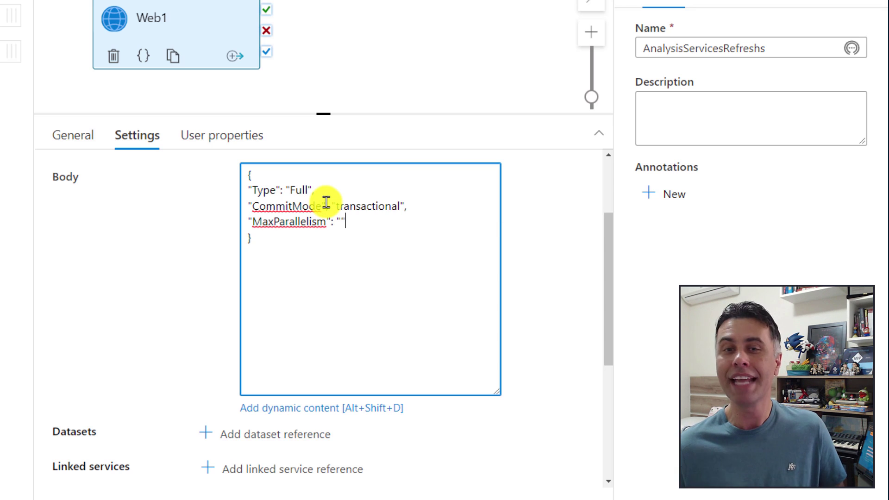
type("2")
key("Right")
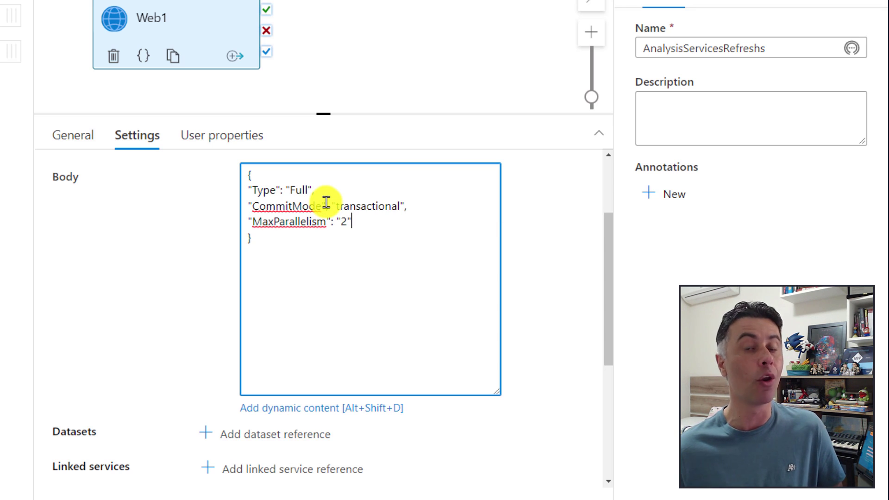
- Append the property "RetryCount": "2" on a new line after MaxParallelism in the request body, separated by a comma
type(",")
key("Return")
type("\"\"")
key("Left")
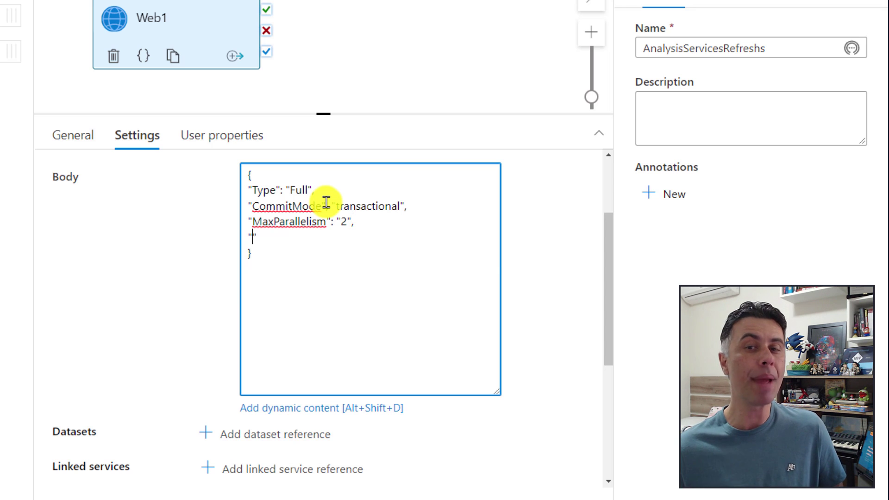
type("RetryCount")
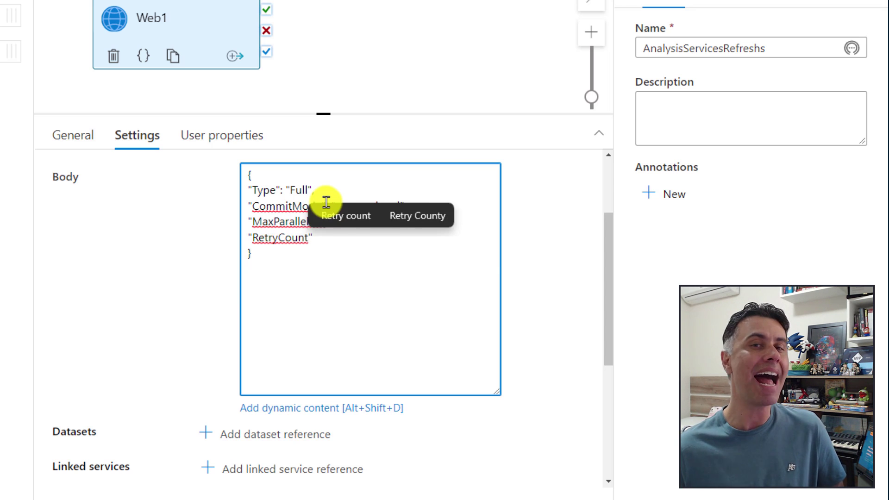
key("Right")
type(": \"")
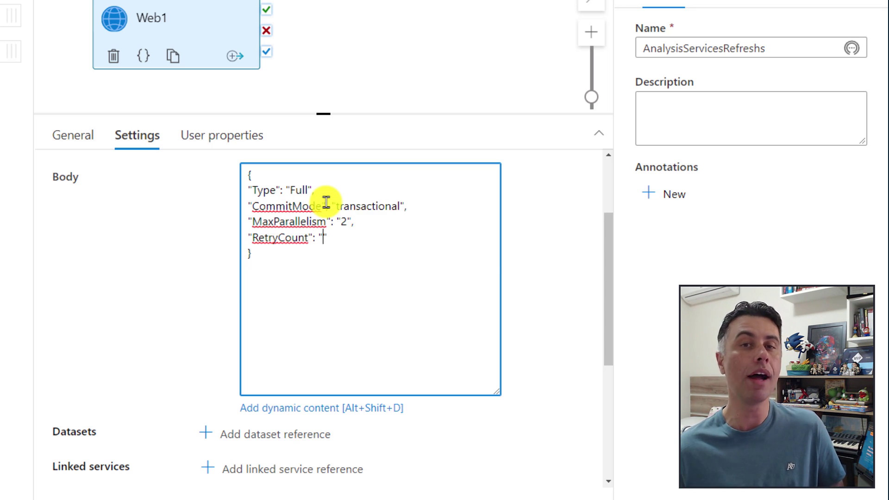
type("2")
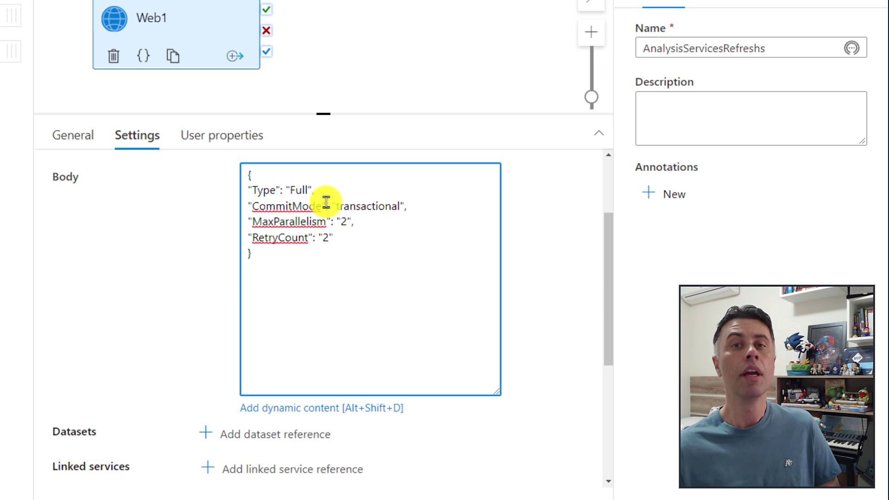
- Append an "Objects" property with an empty array [] on a new line after RetryCount, separated by a comma
key("Right")
type(",")
key("Return")
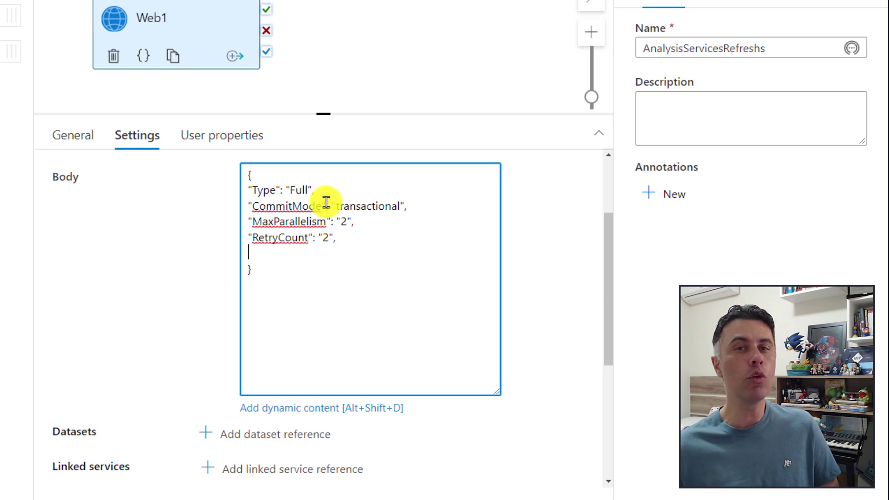
type("\"")
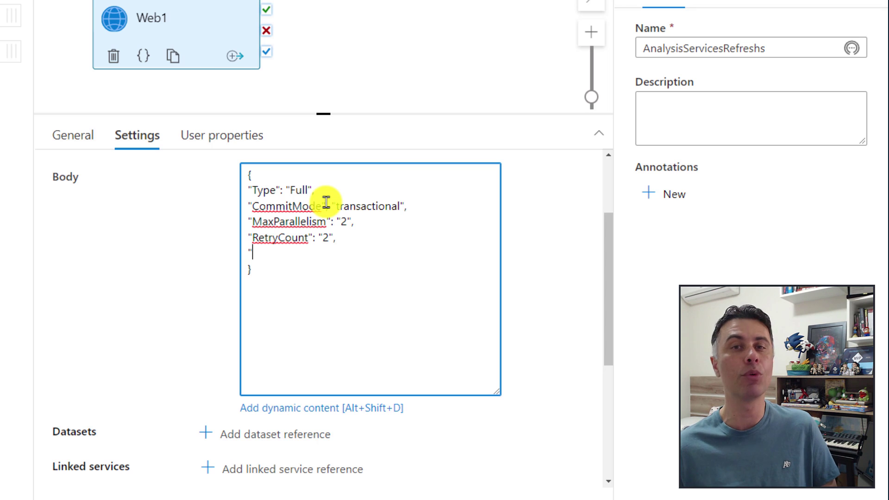
type("Objects\"")
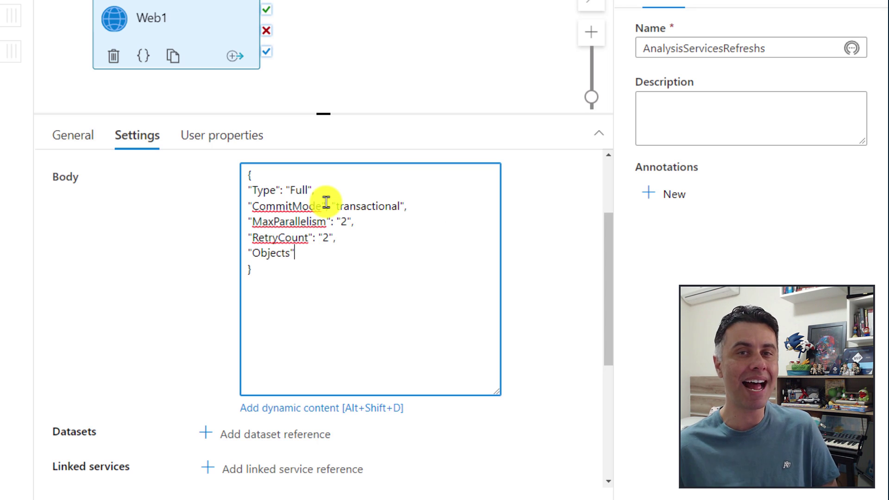
type(": ")
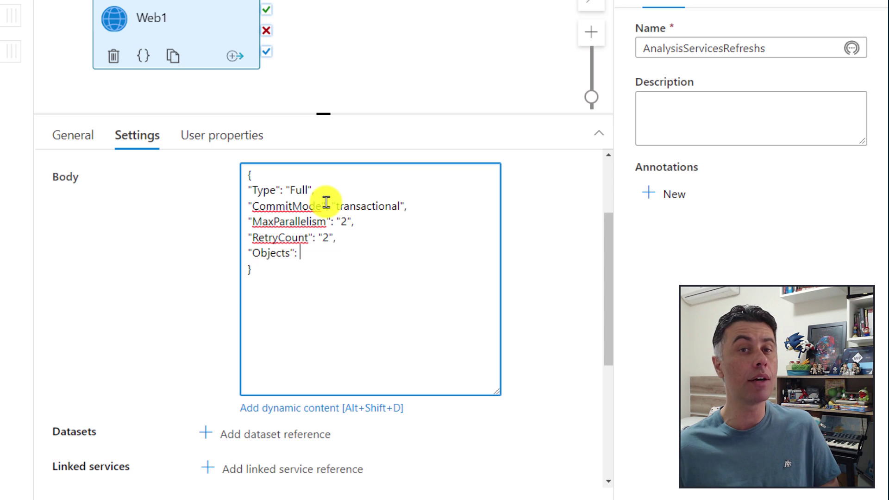
type("[")
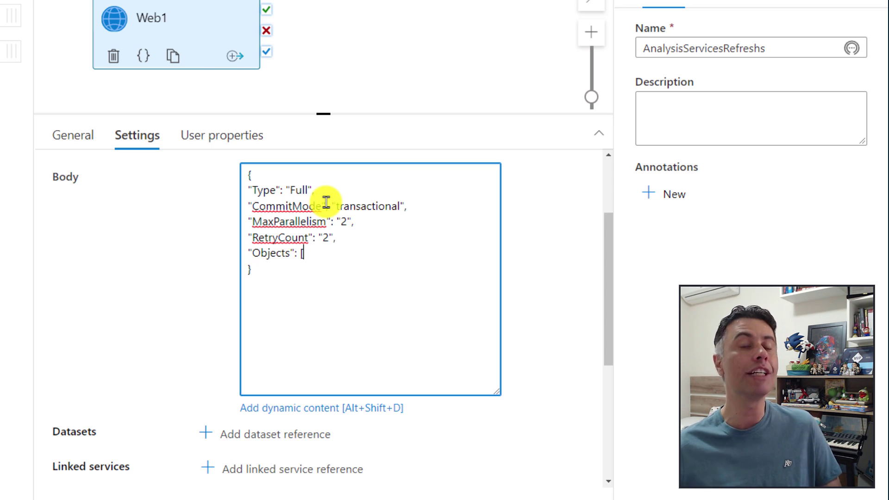
type("]")
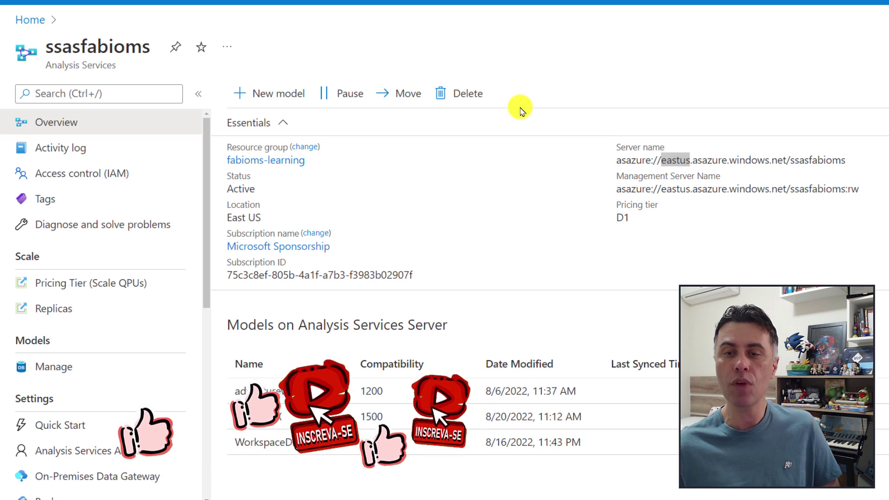
- Switch to the Analysis Services overview in the Azure portal and examine the server's region, server name and model name
left_click(47, 67)
left_click_drag(47, 67, 128, 70)
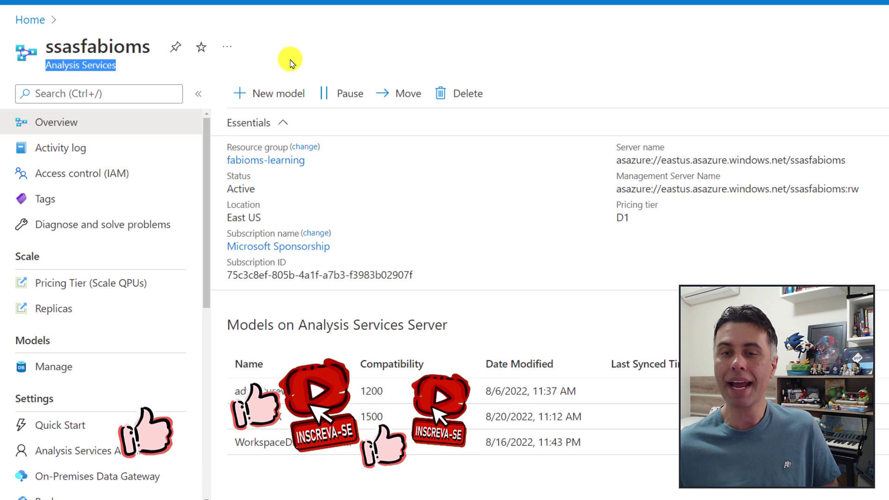
left_click(167, 73)
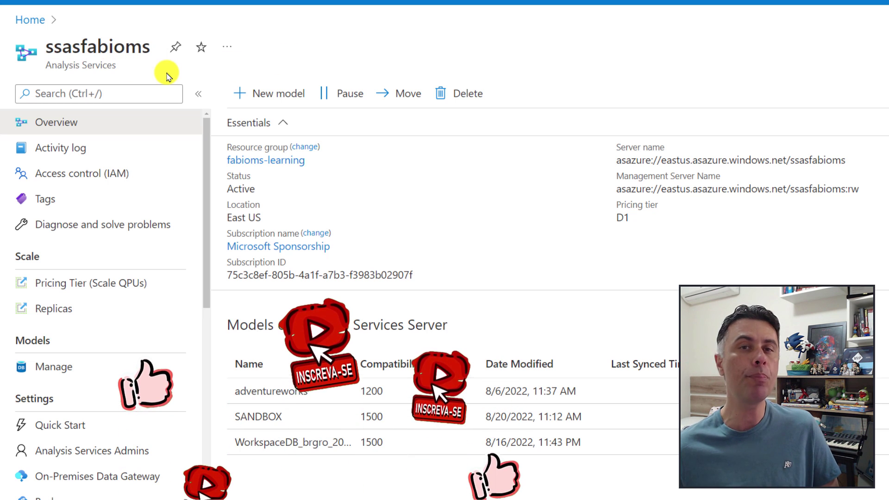
double_click(673, 160)
left_click(793, 165)
double_click(792, 166)
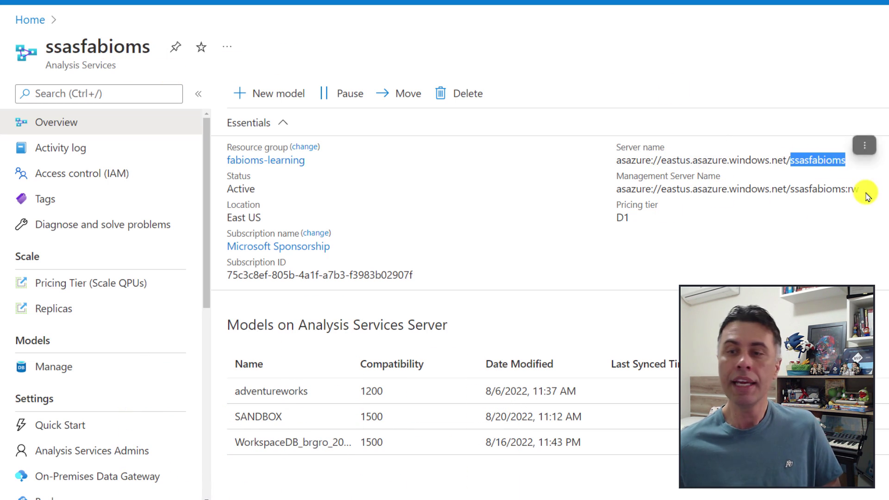
left_click(862, 153)
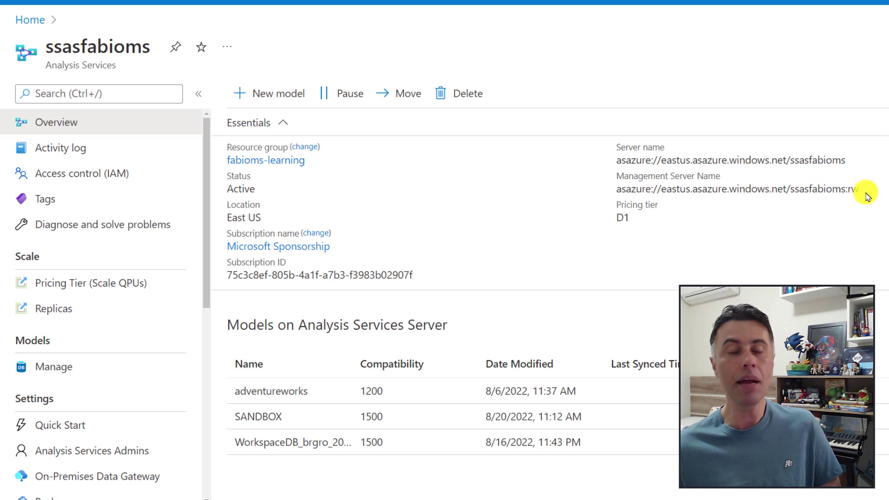
double_click(249, 418)
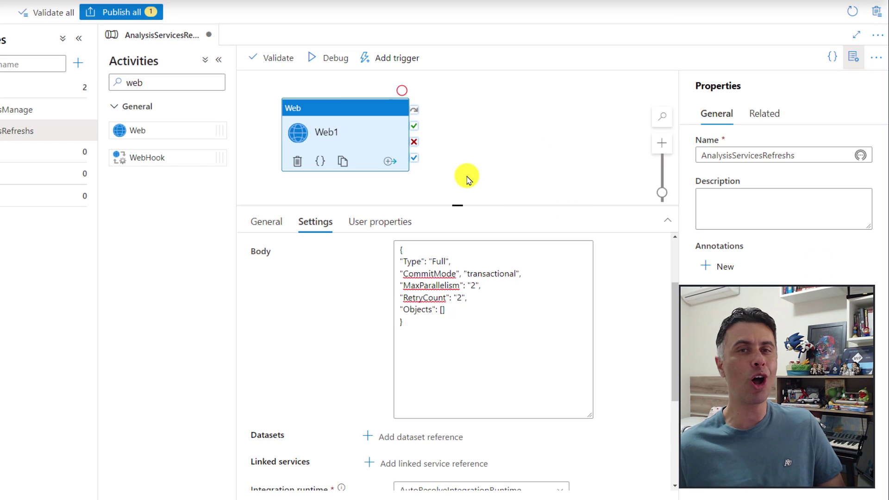
- Return to Data Factory and set the pipeline parameter defaults: ServerName to ssasfabioms, ModelName to SANDBOX and Region to eastus
left_click(467, 178)
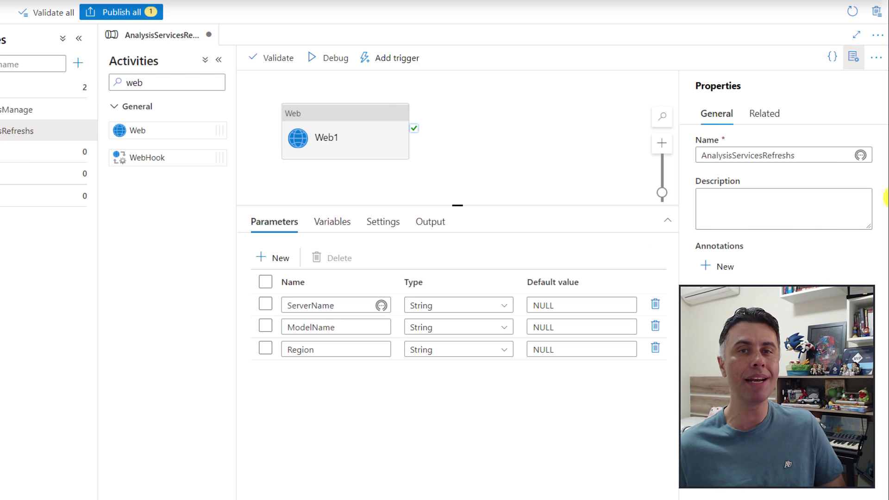
double_click(548, 304)
type("ssasfabioms")
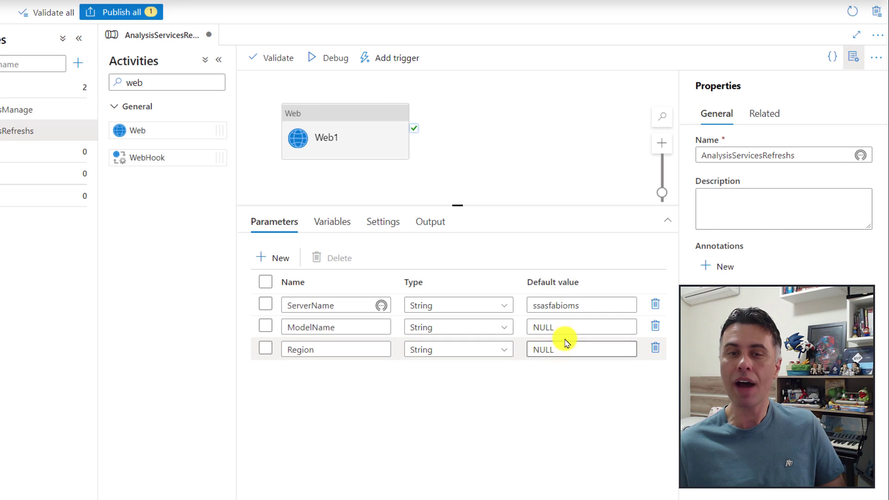
double_click(532, 328)
type("SANDBOX")
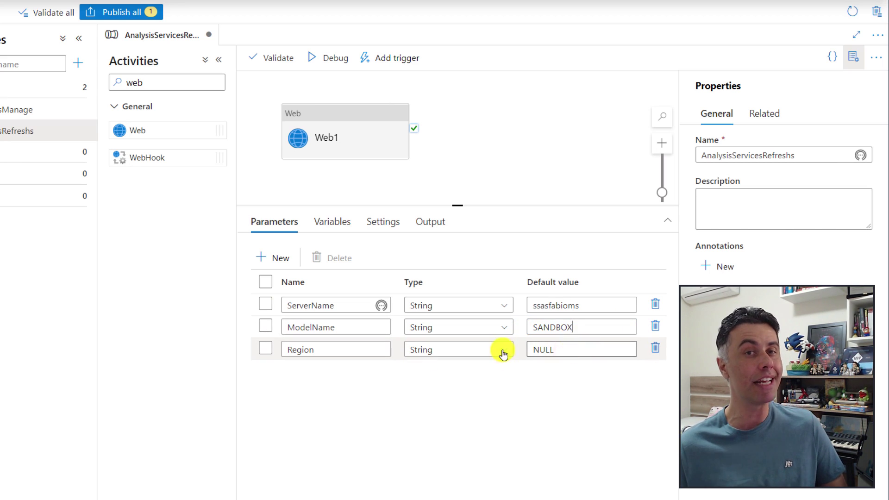
double_click(556, 351)
type("eastus")
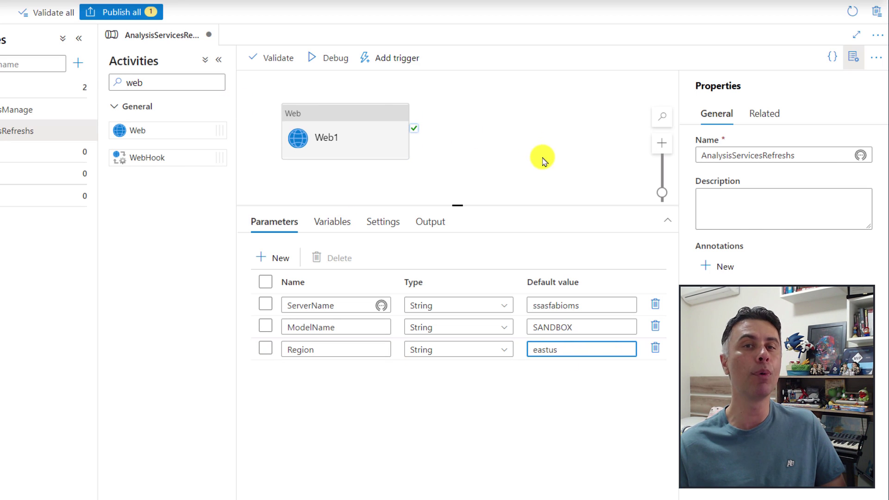
- Publish the AnalysisServicesRefreshs pipeline and start a debug run with the default parameter values
left_click(139, 19)
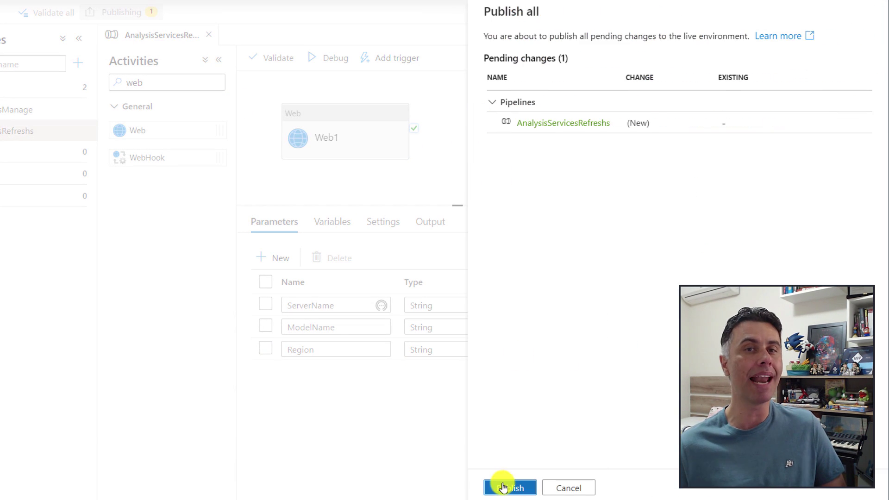
left_click(505, 484)
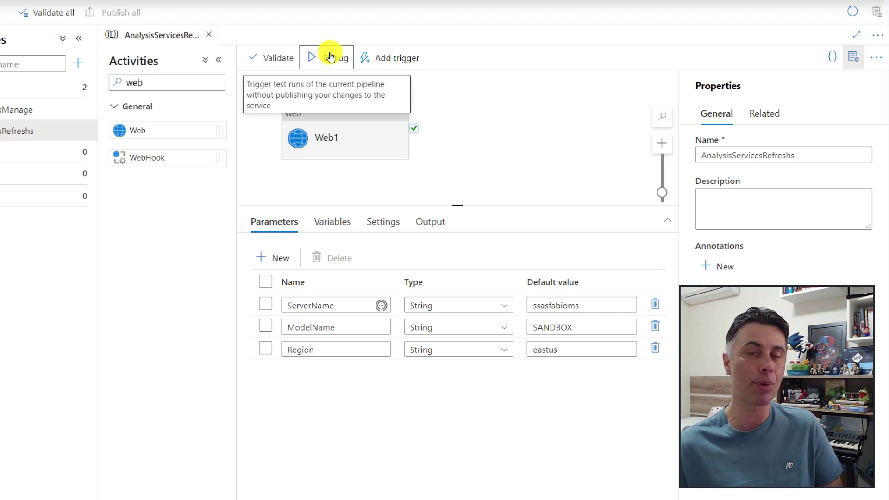
left_click(331, 56)
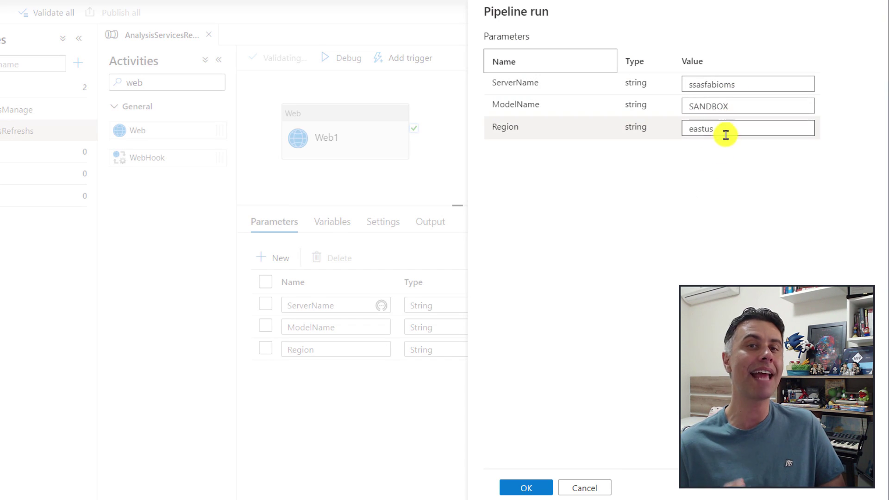
left_click(526, 486)
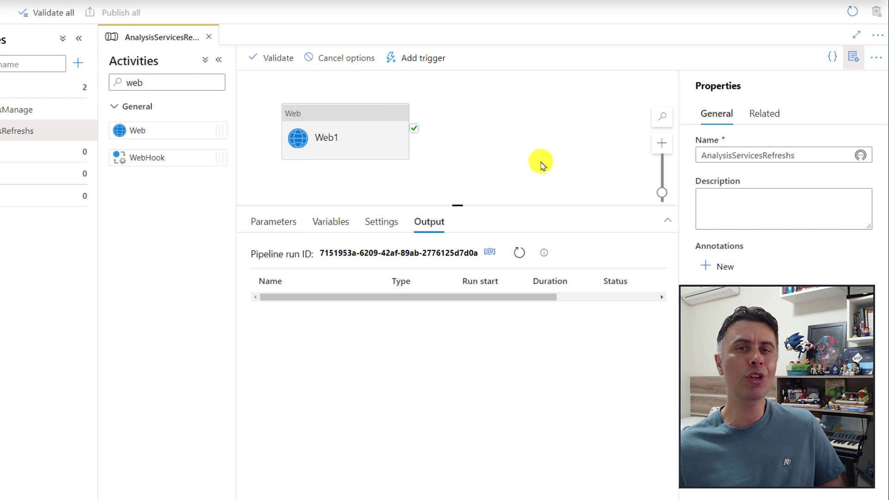
- Refresh the debug run output and check the duration and status of the Web1 activity
left_click(519, 252)
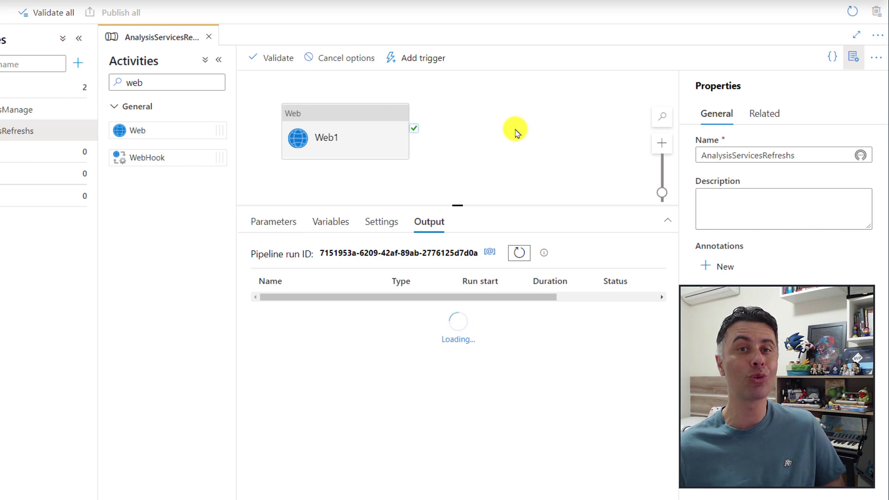
mouse_move(369, 302)
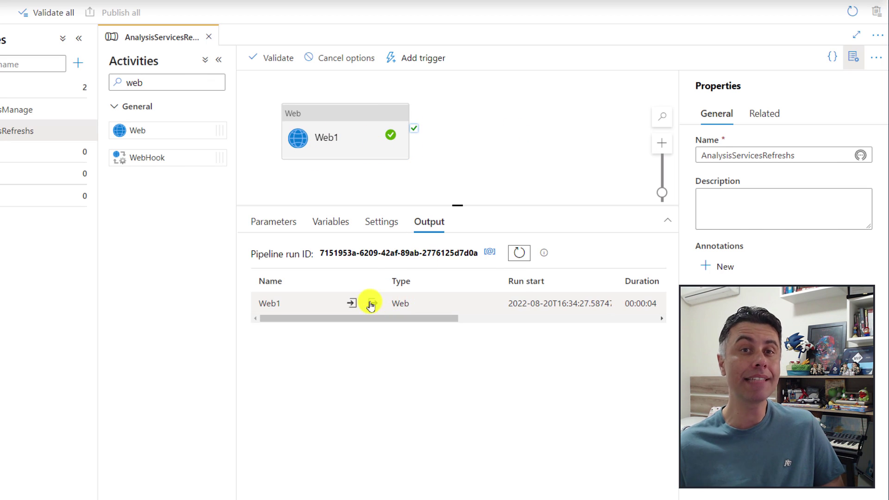
left_click_drag(403, 318, 616, 318)
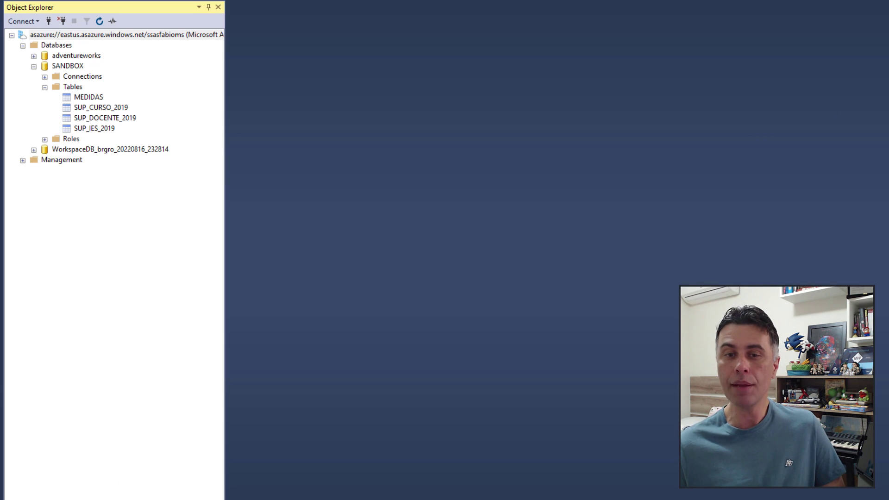
- Open the table processing settings for SUP_IES_2019 in the SANDBOX database
left_click(144, 36)
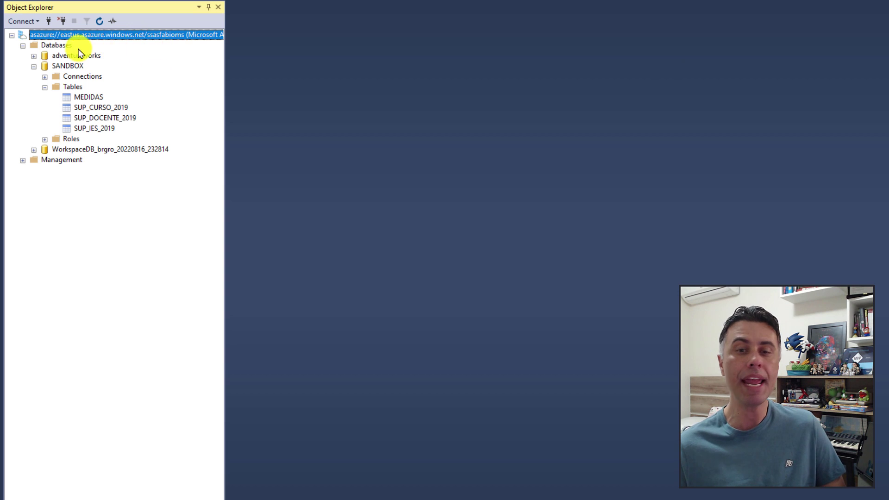
left_click(100, 132)
left_click(102, 108)
left_click(102, 134)
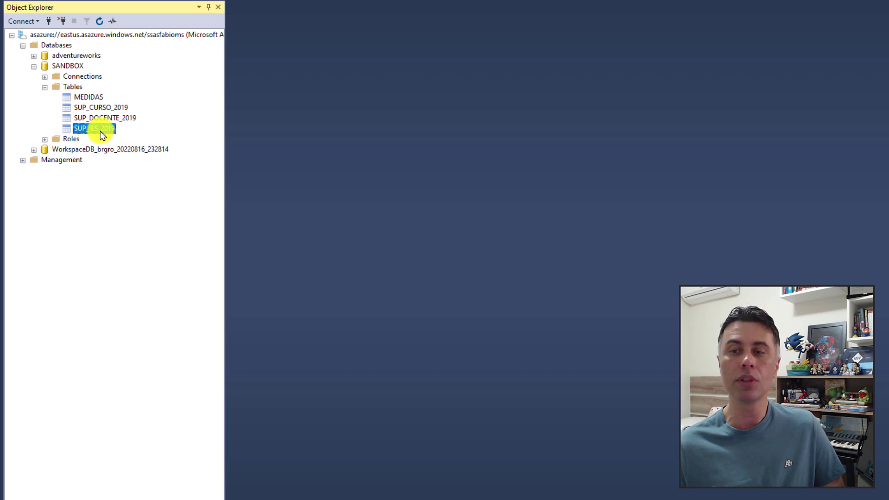
right_click(103, 135)
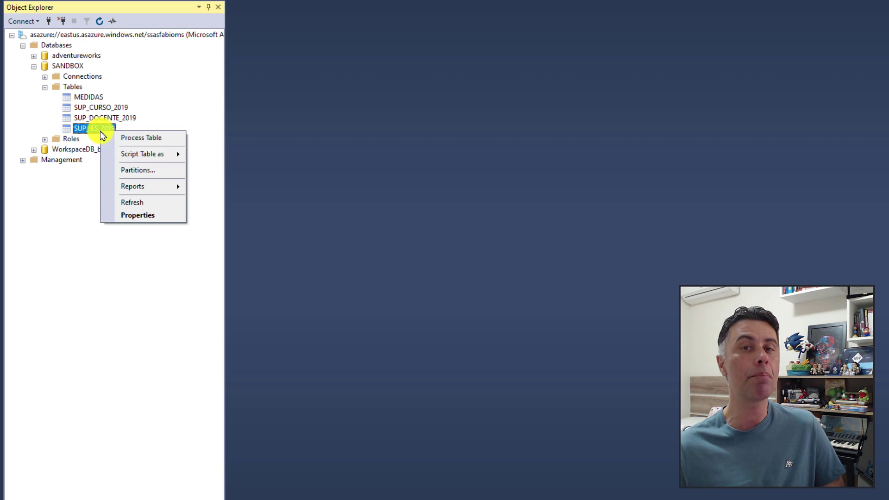
left_click(177, 142)
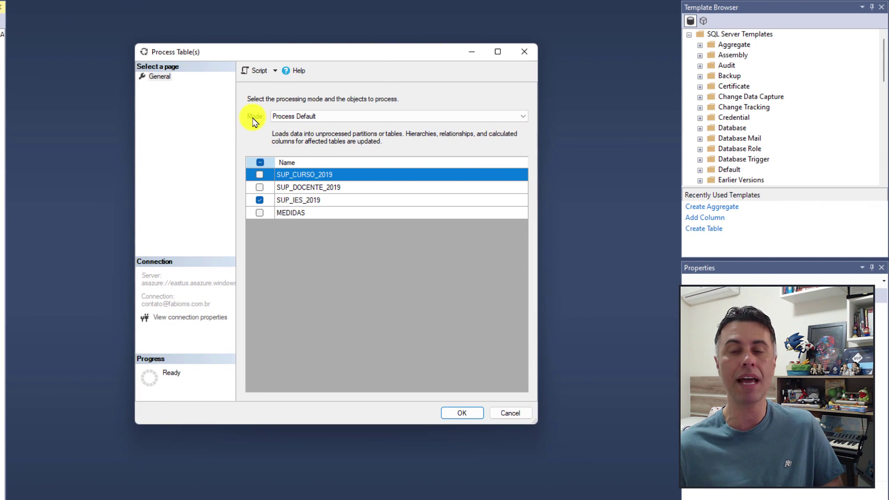
- Examine the descriptions of the Process Full, Process Data, Process Clear and Process Defrag modes
left_click(496, 117)
left_click(330, 134)
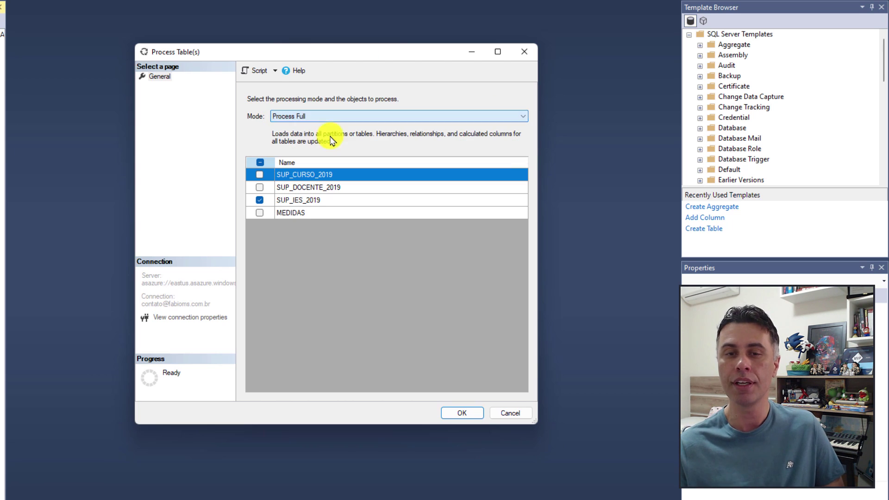
left_click(348, 119)
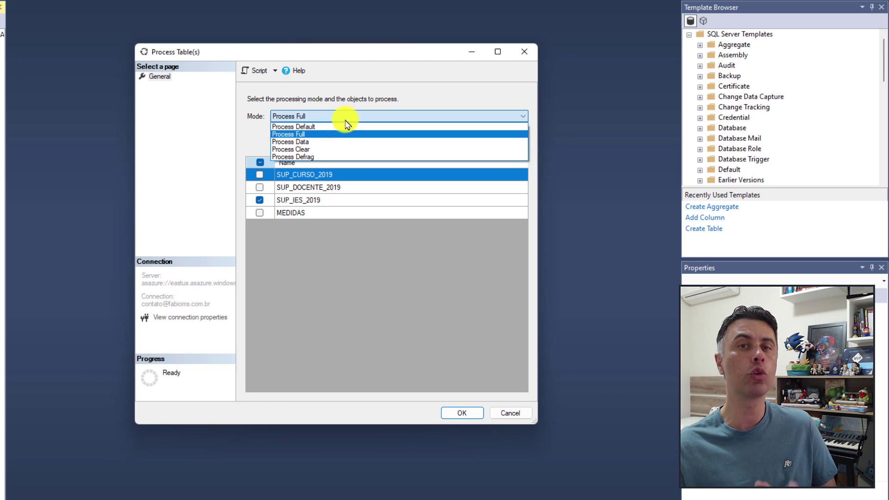
left_click(322, 142)
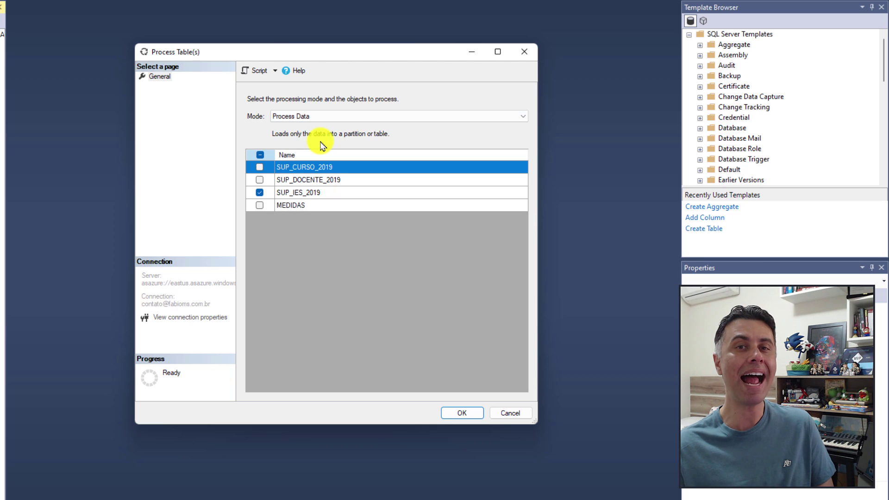
left_click(416, 115)
left_click(323, 150)
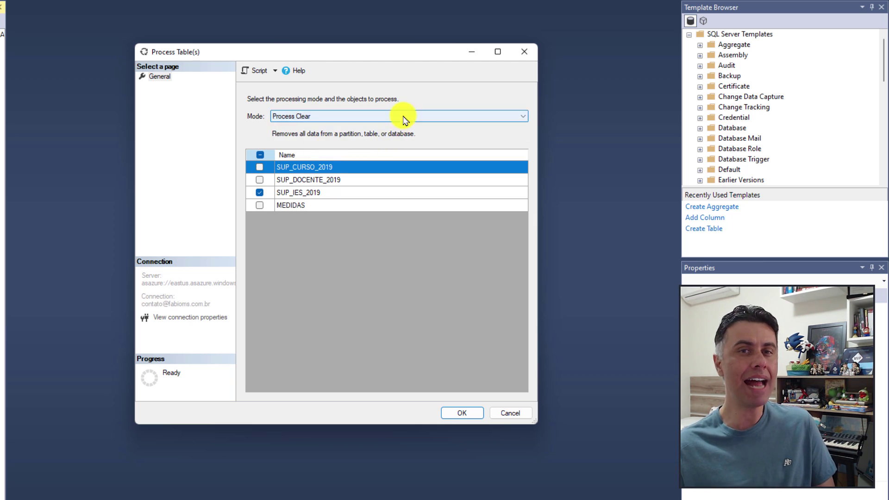
left_click(406, 120)
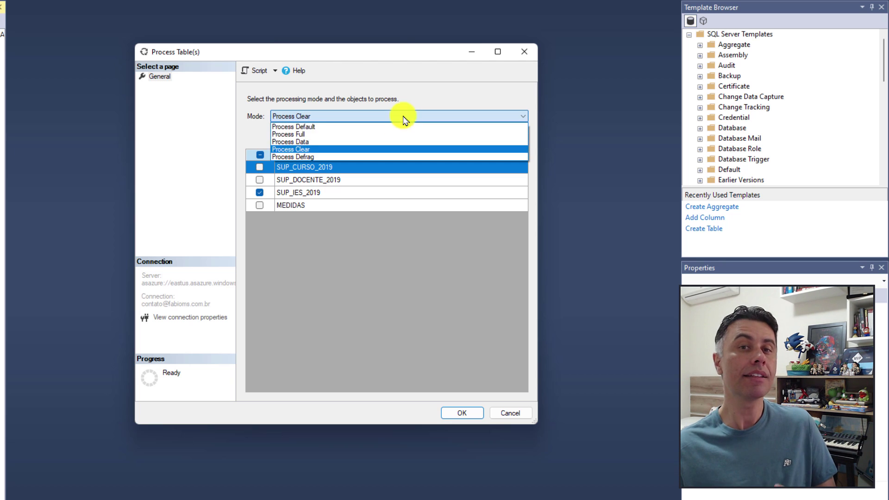
left_click(312, 158)
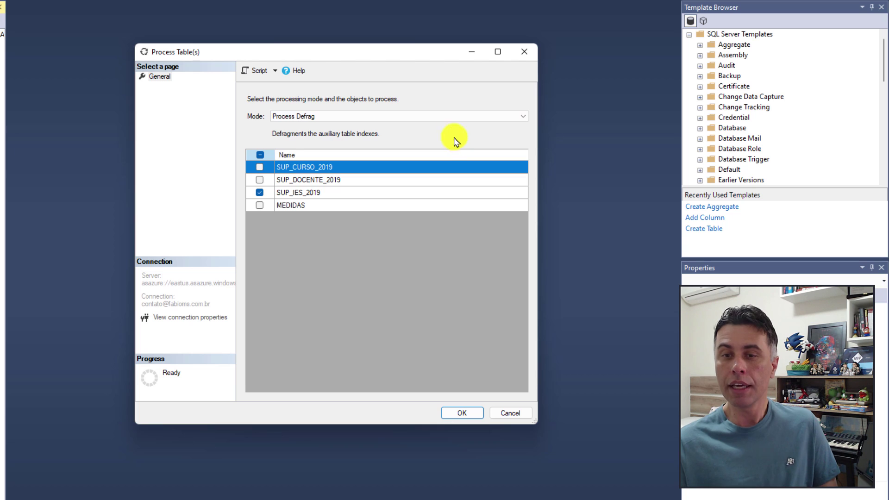
- Set the processing mode to Process Data, script the action to a new query window and dismiss the dialog without processing
left_click(424, 117)
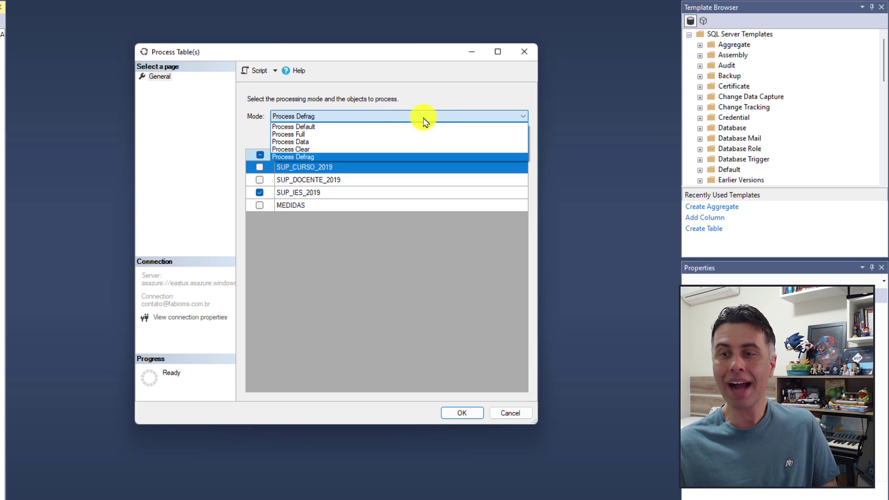
left_click(318, 142)
left_click(275, 72)
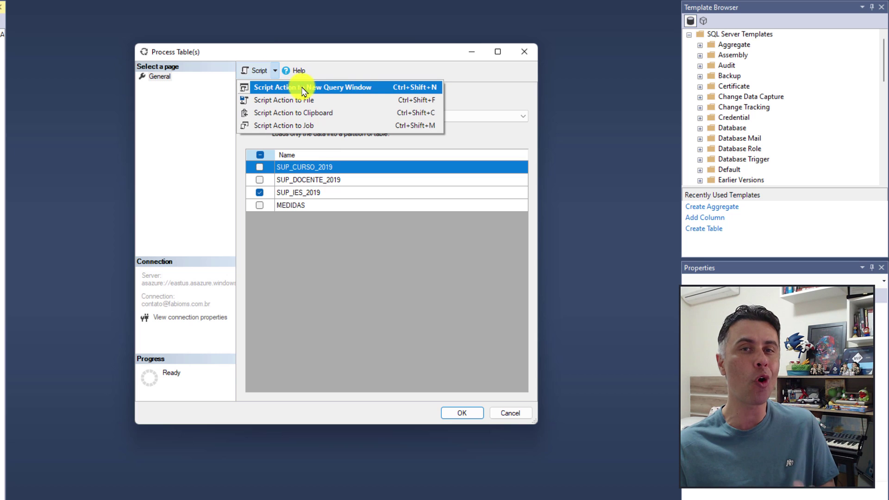
left_click(363, 93)
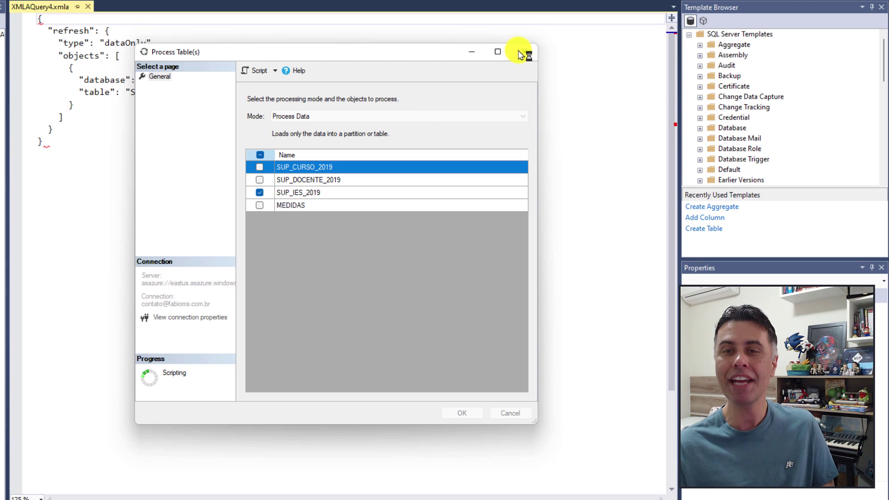
left_click(504, 414)
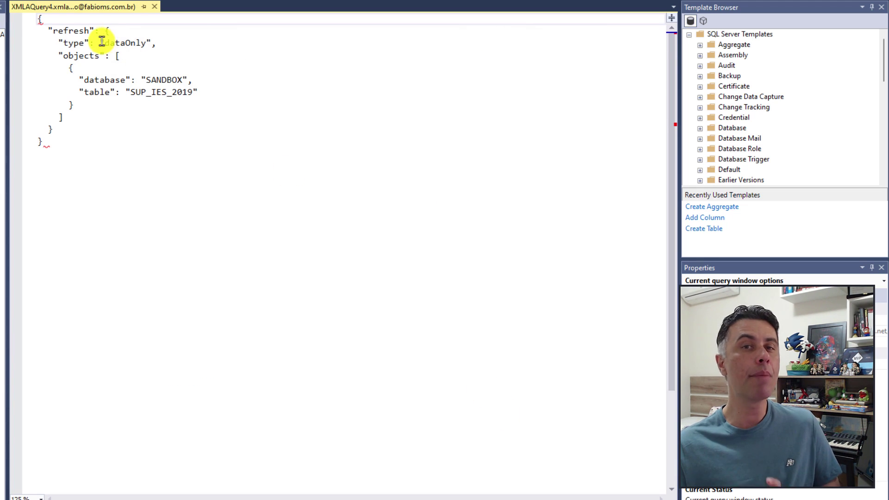
- Copy the "dataOnly" type from the generated script, switch to Data Factory and use it as the Type value in Web1's request body
left_click_drag(104, 43, 148, 43)
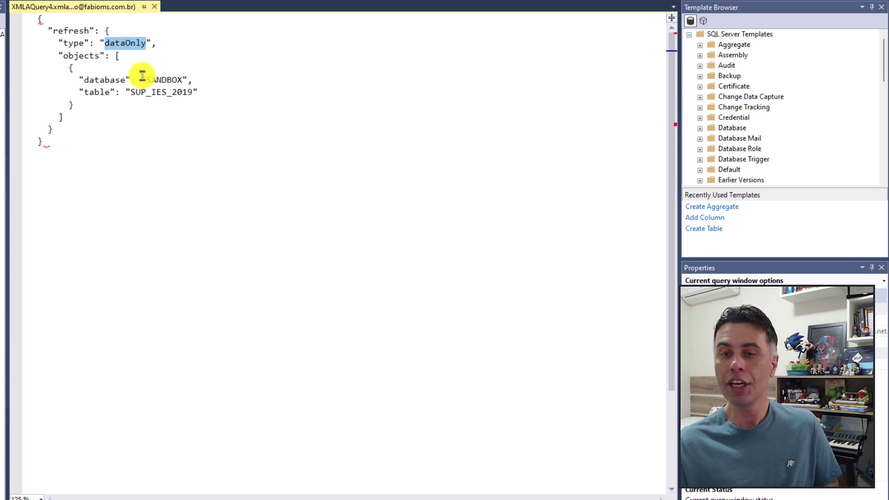
left_click(88, 95)
left_click_drag(105, 42, 147, 43)
left_click_drag(91, 106, 74, 73)
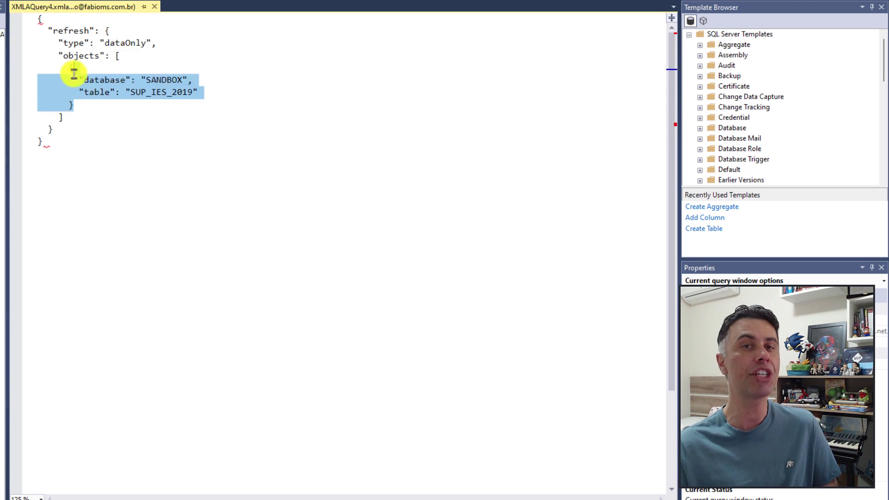
left_click_drag(100, 43, 152, 43)
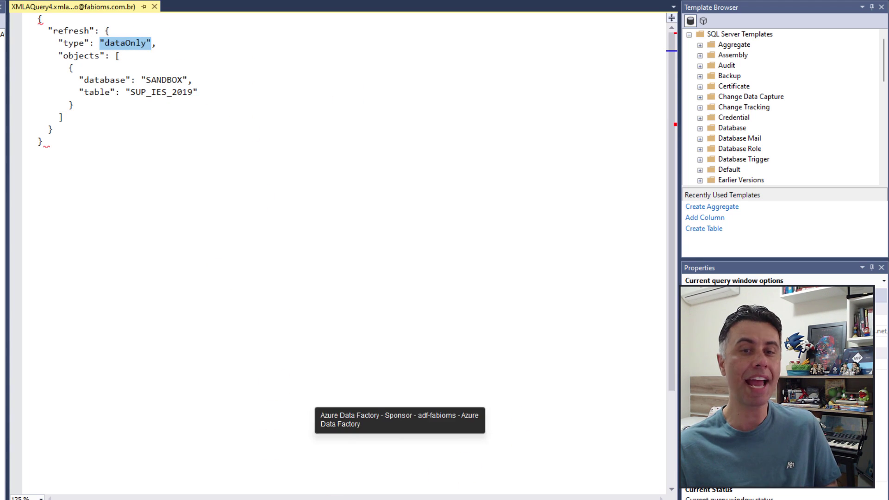
left_click_drag(111, 30, 152, 43)
key("ctrl+c")
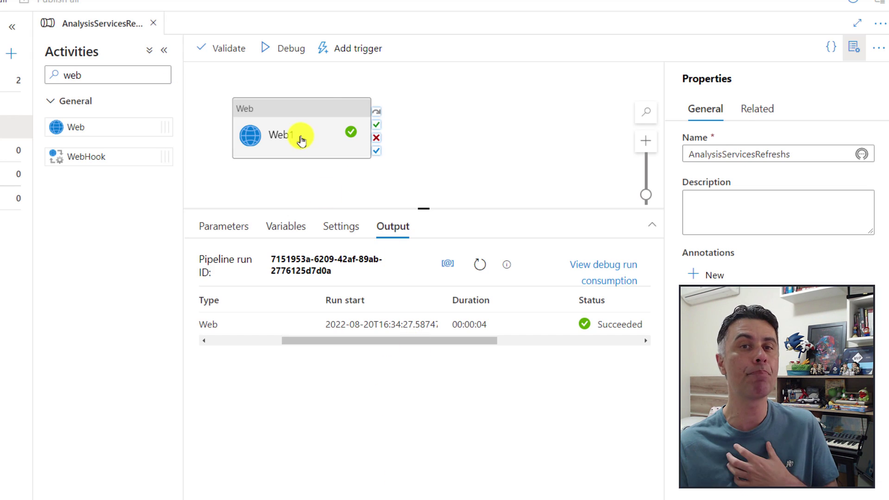
left_click(302, 139)
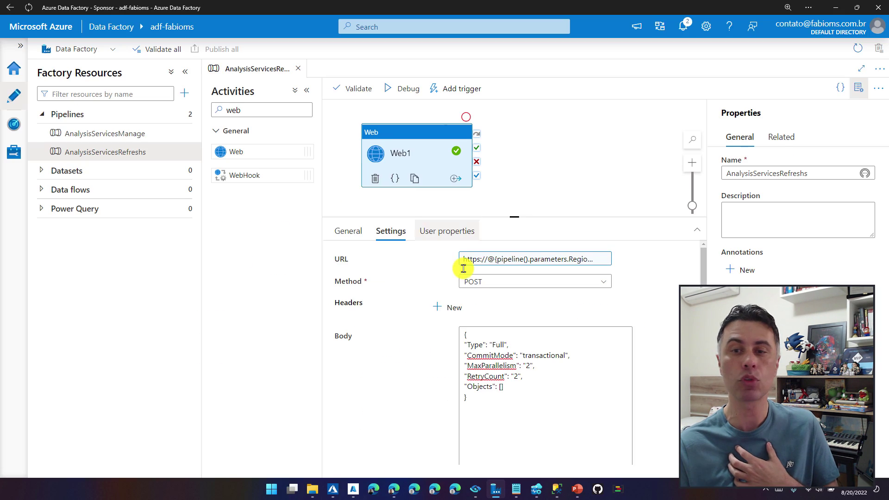
double_click(498, 345)
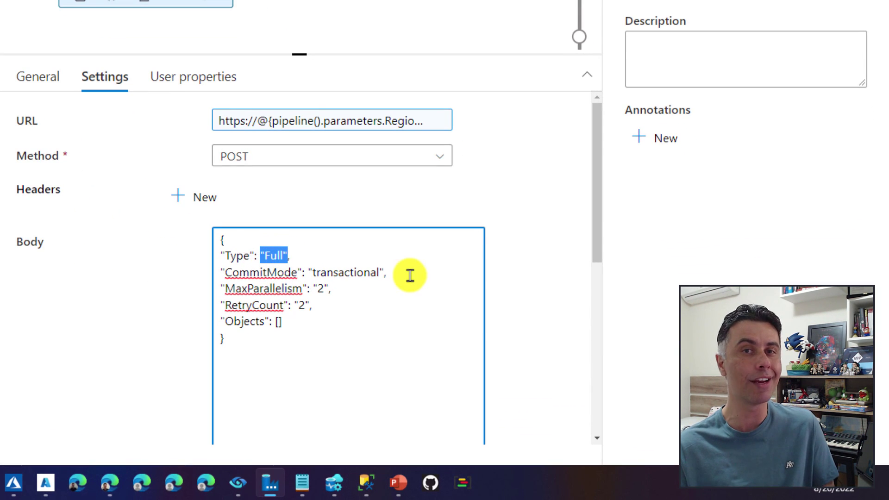
key("ctrl+v")
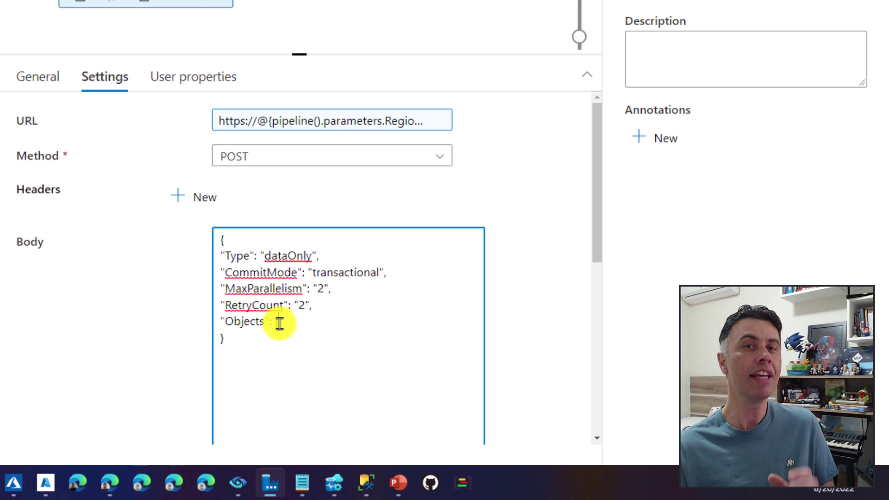
- Insert an entry with database "SANDBOX" and table "SUP_IES_2019" inside the Objects array of the request body
left_click(279, 322)
key("Return")
left_click(232, 342)
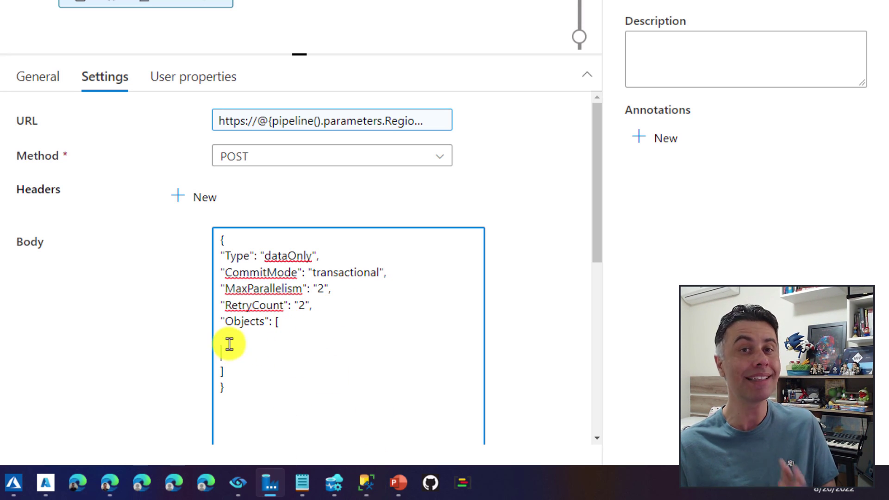
left_click(248, 347)
type("{ \t\"database\": \"SANDBOX\", \t\"table\": \"SUP_IES_2019\" \t}")
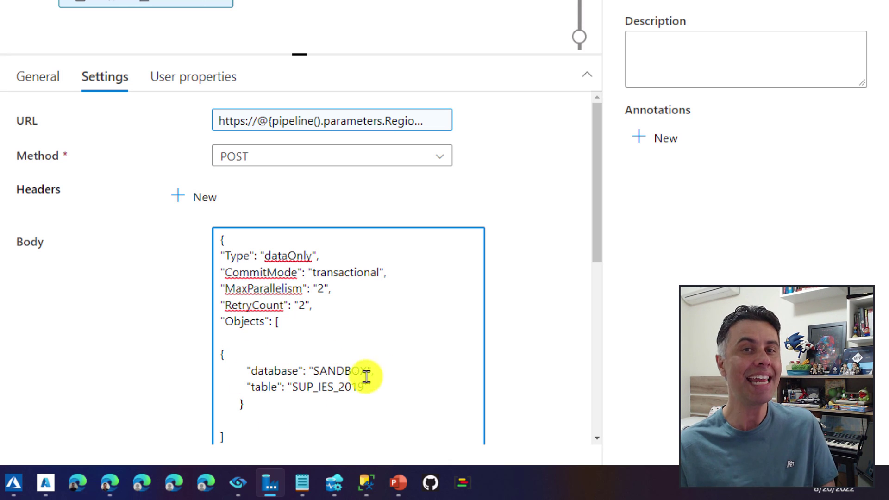
- Remove the database line from the Objects entry and condense it to the single line { "table": "SUP_IES_2019" }
left_click_drag(417, 371, 131, 387)
key("BackSpace")
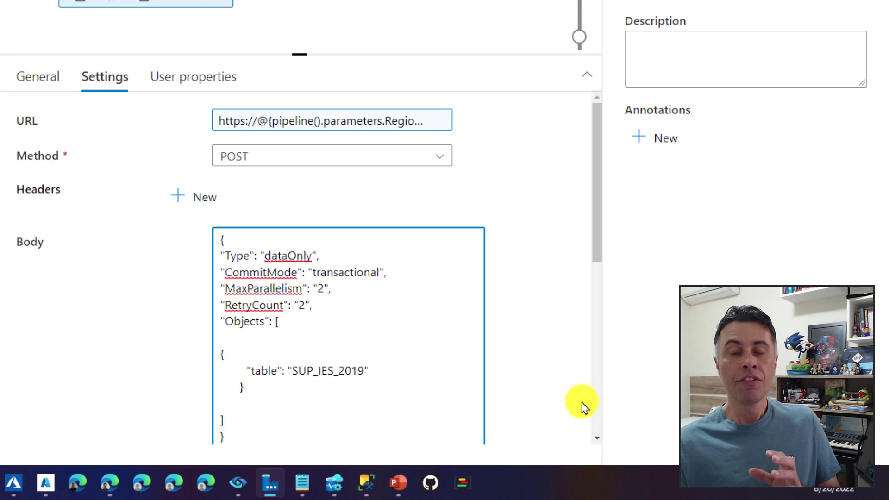
key("BackSpace")
key("BackSpace")
key("End")
key("Delete")
key("Home")
key("BackSpace")
key("End")
key("Delete")
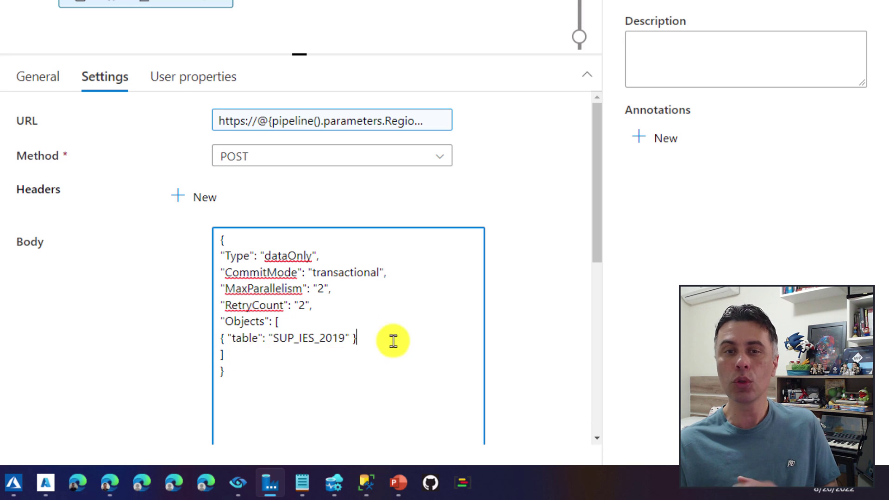
- Start a debug run with the default parameter values, refresh the run output and check the status of Web1
left_click(259, 390)
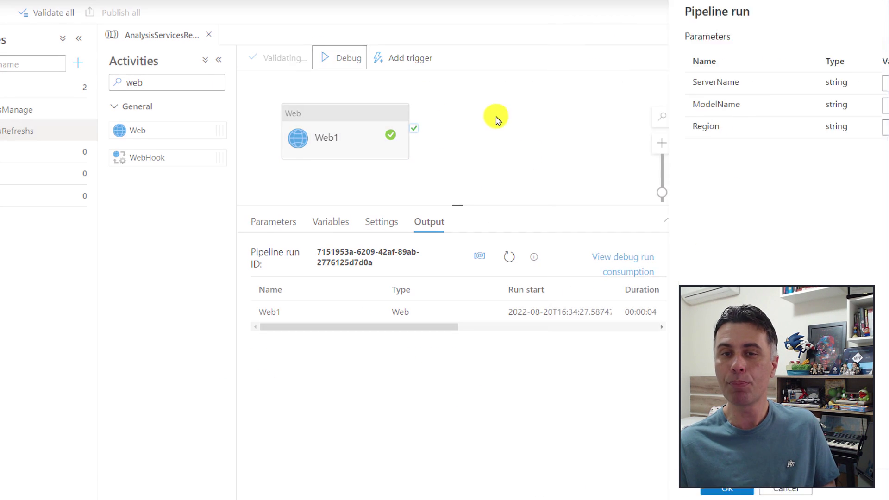
left_click(522, 487)
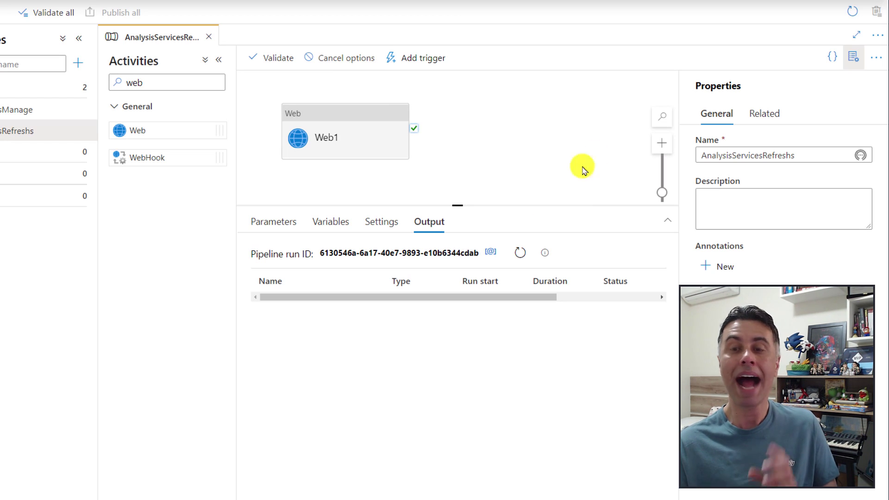
left_click(509, 256)
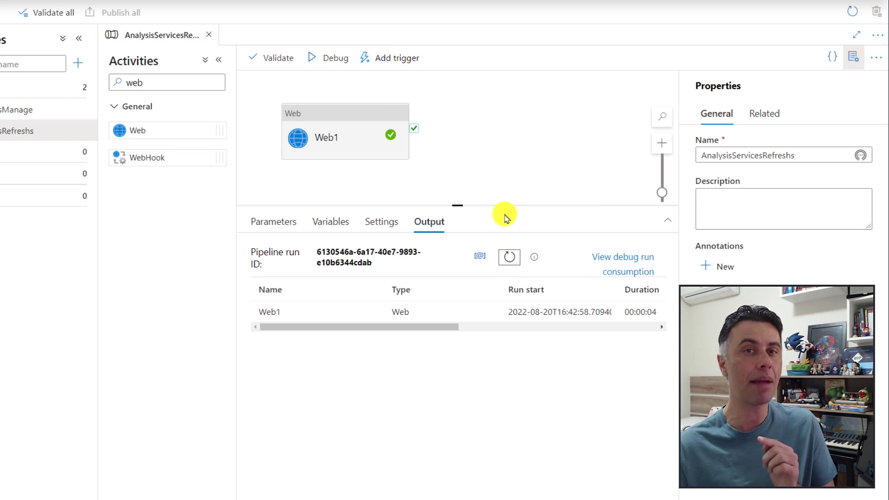
left_click_drag(377, 328, 439, 324)
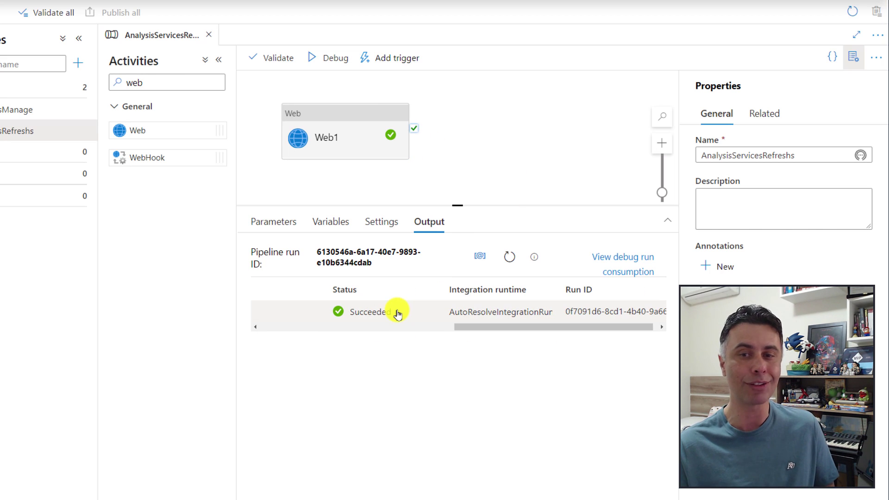